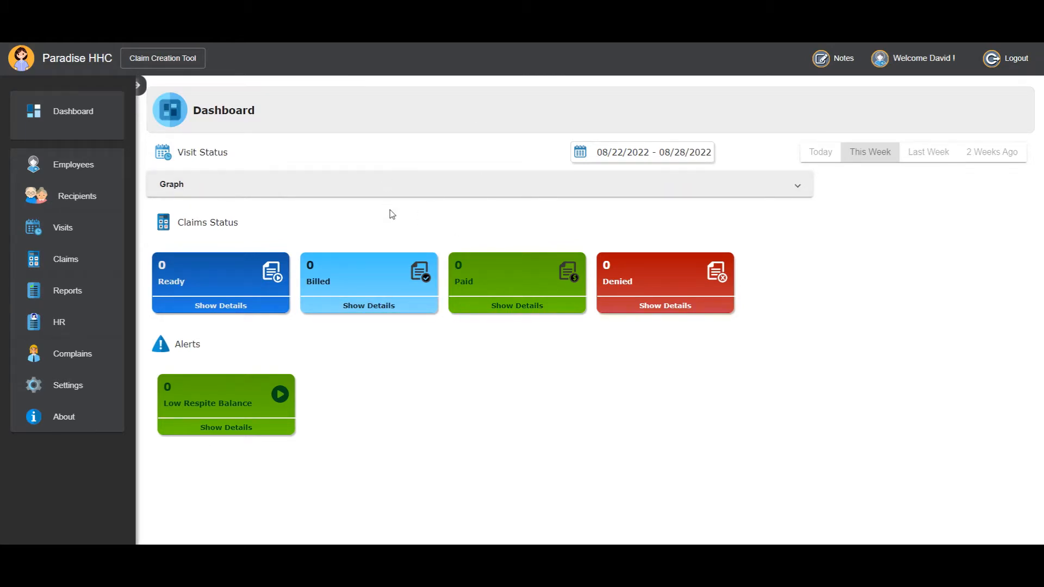
Open the Claim Creation Tool and set the new claim's clearing house to AVAILITY.
left_click(166, 63)
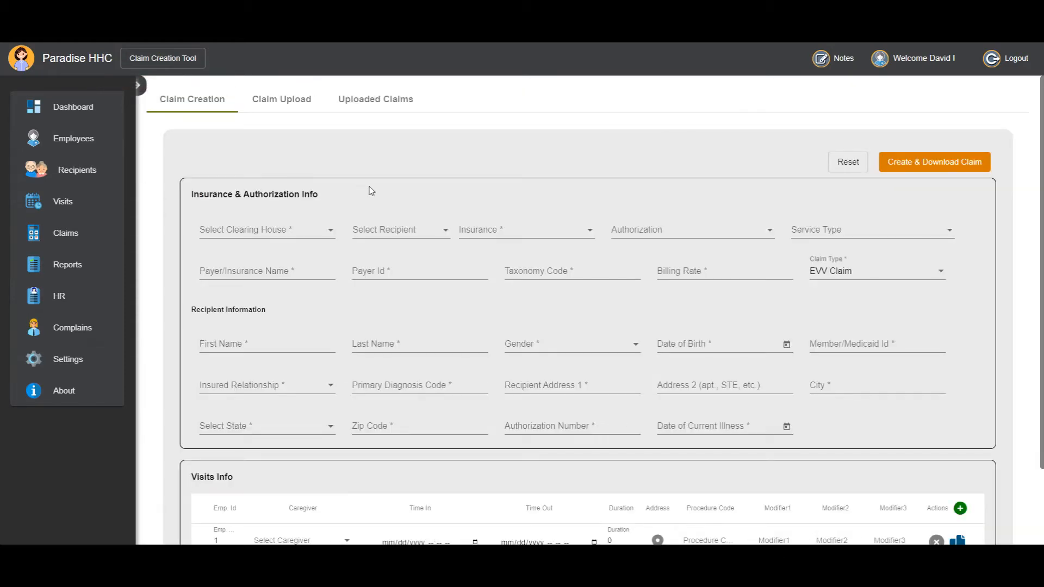
scroll(471, 281, "down", 2)
scroll(470, 293, "up", 2)
scroll(348, 239, "down", 2)
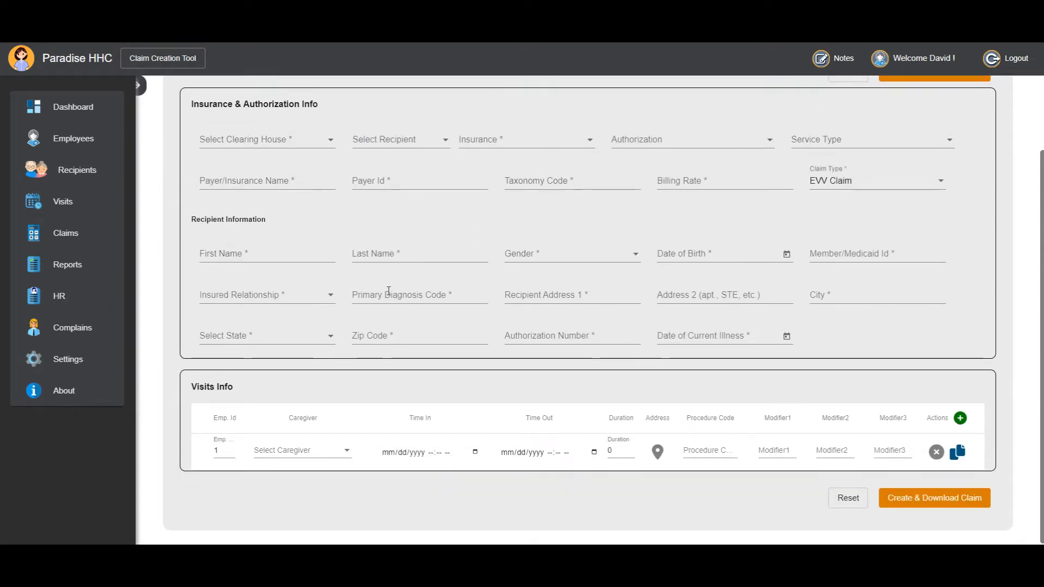
scroll(345, 244, "up", 2)
left_click(319, 231)
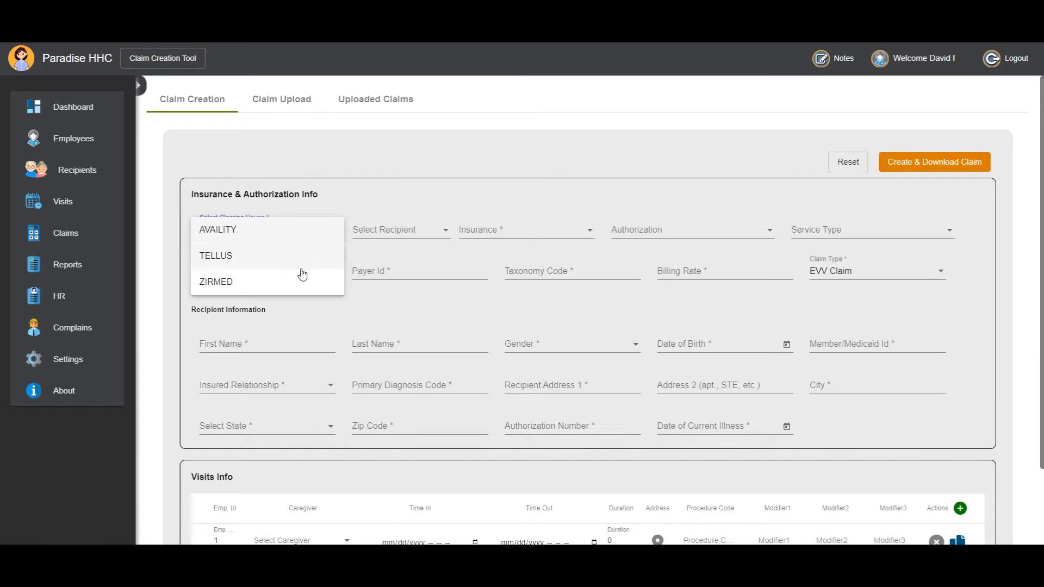
left_click(276, 236)
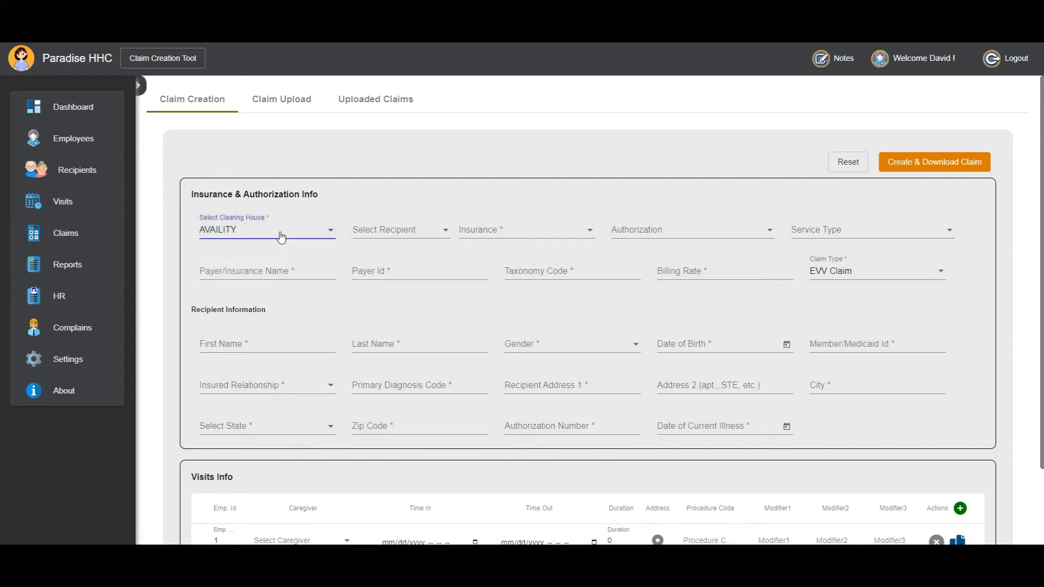
Choose the last recipient listed for the claim and set the insurance to Aetna Better Health Virginia.
left_click(384, 235)
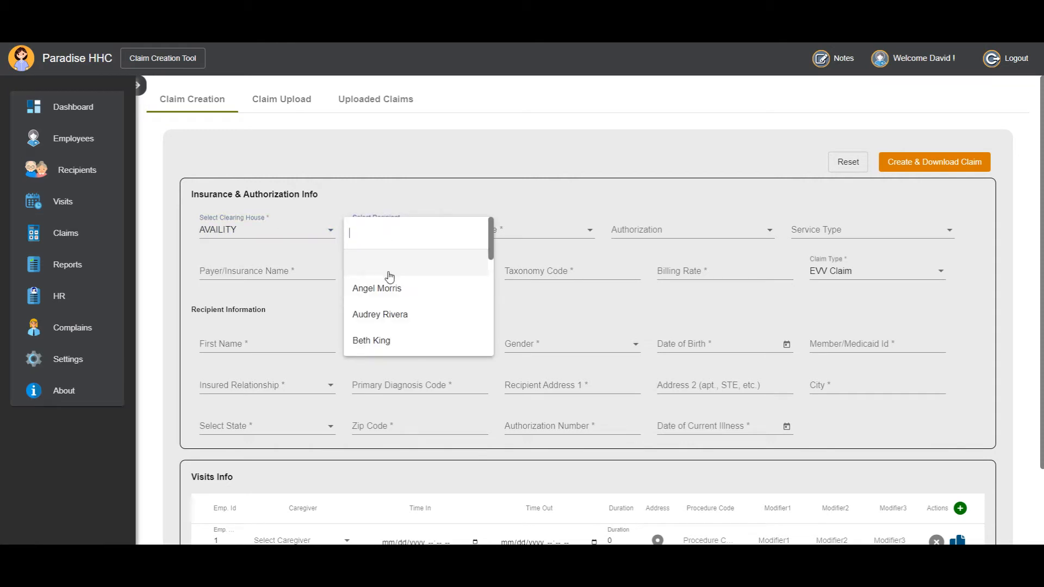
scroll(392, 275, "down", 5)
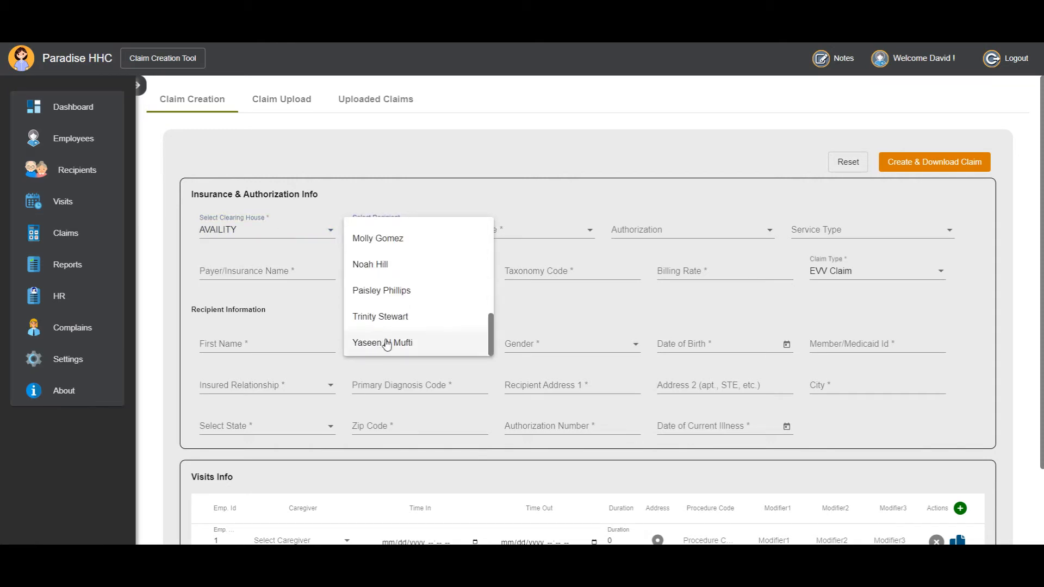
left_click(386, 343)
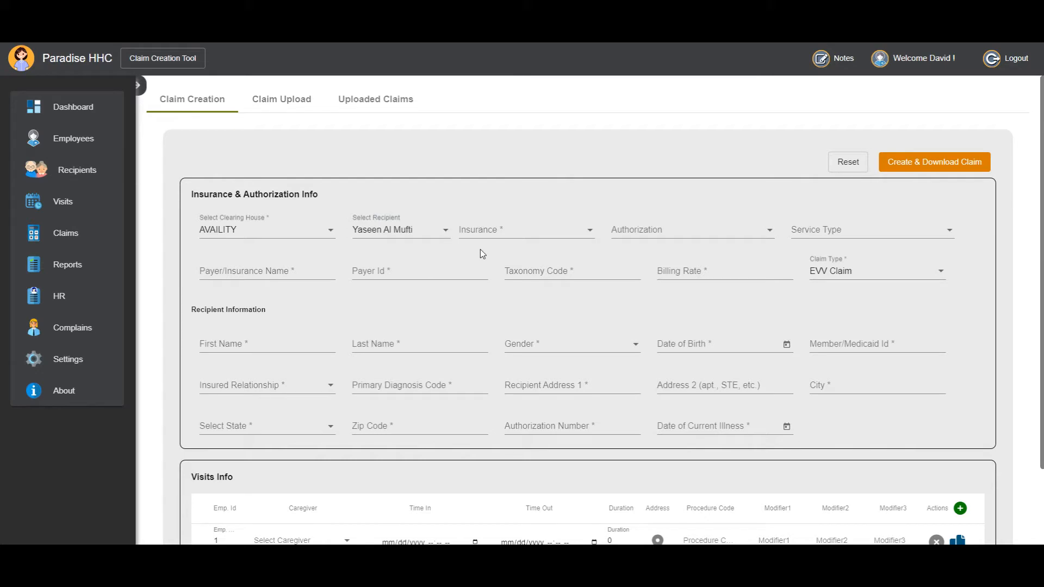
left_click(503, 237)
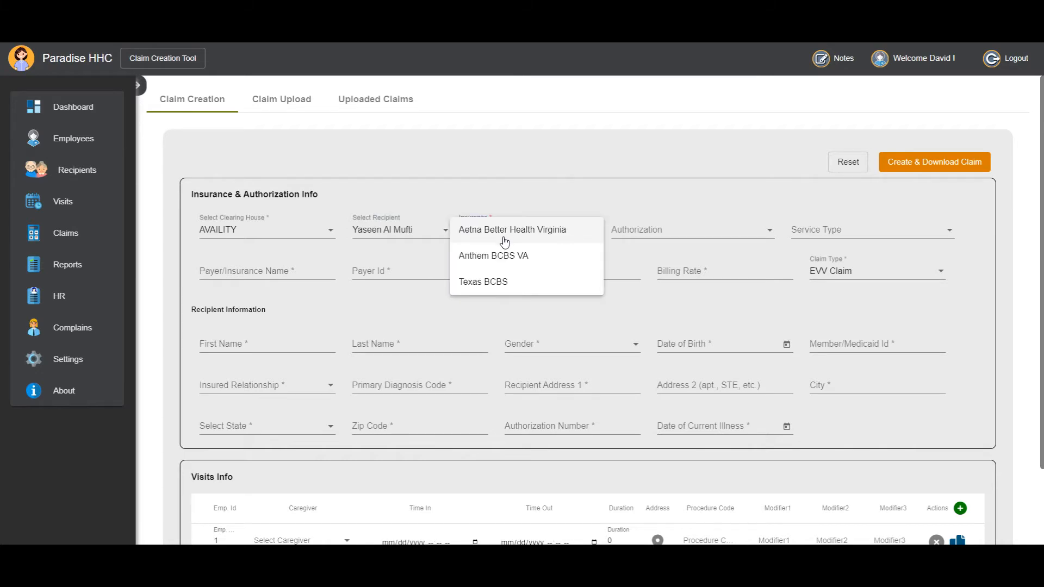
left_click(505, 239)
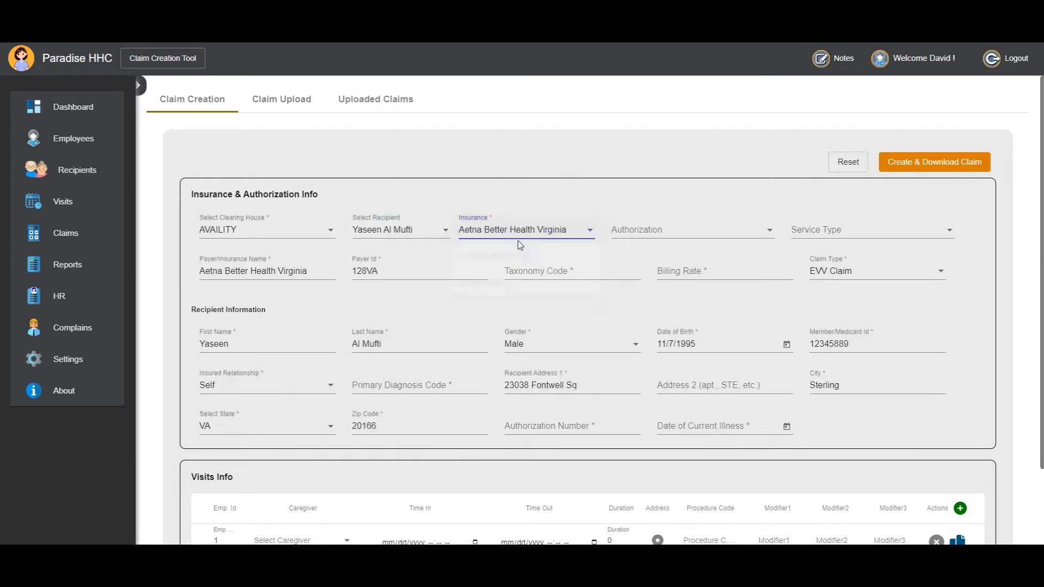
Set the authorization to 06-18-2020 - 03-24-2021 and the service type to Covid-19 Claim with the $1117.6 rate.
left_click(651, 236)
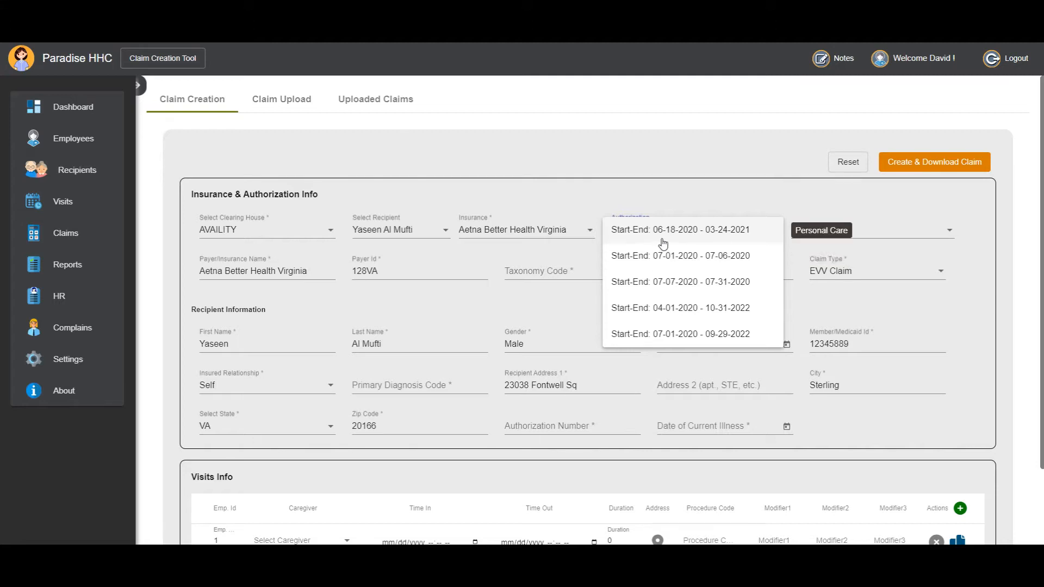
left_click(663, 243)
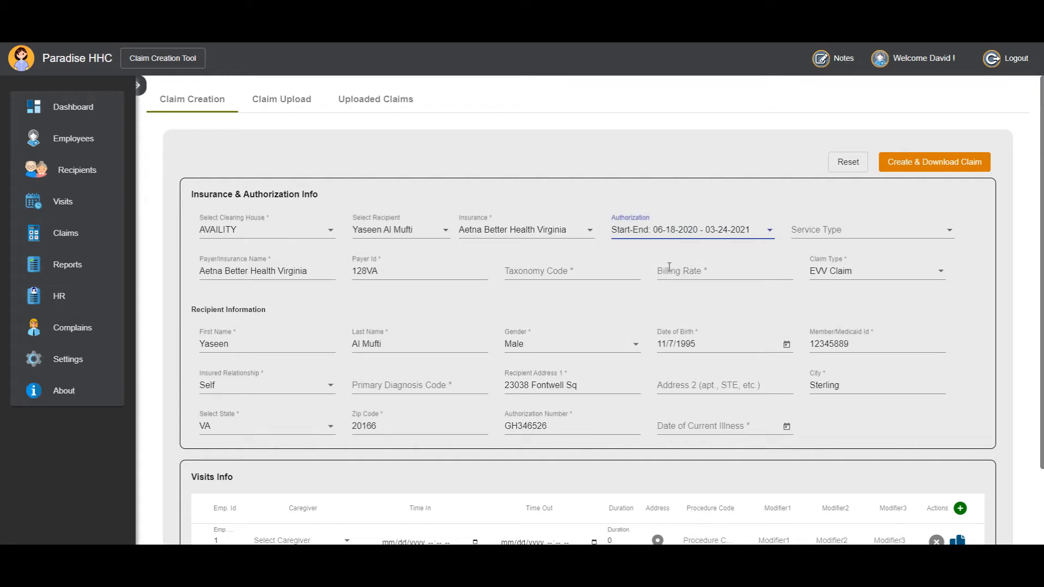
left_click(814, 231)
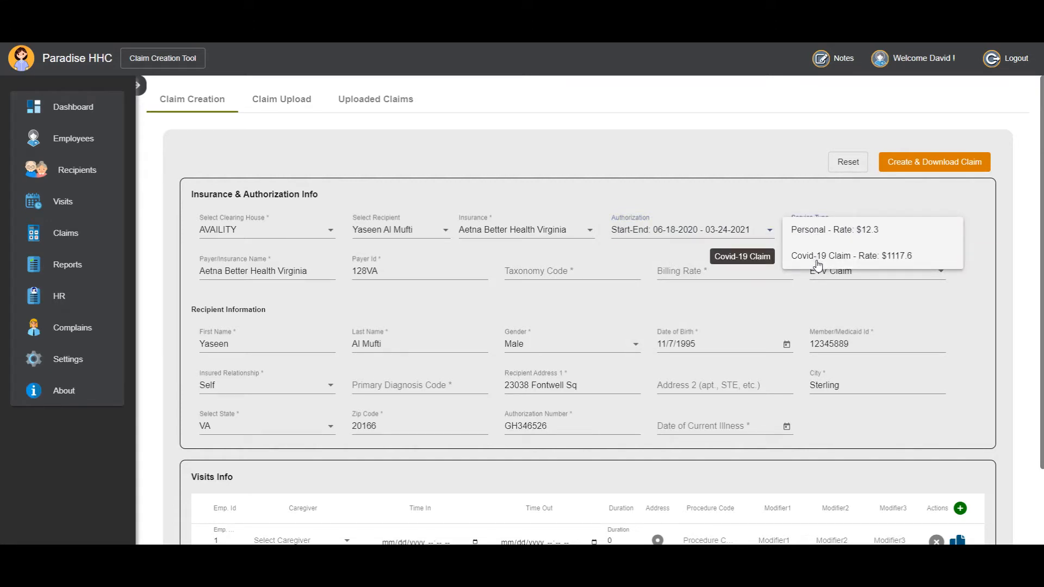
left_click(880, 264)
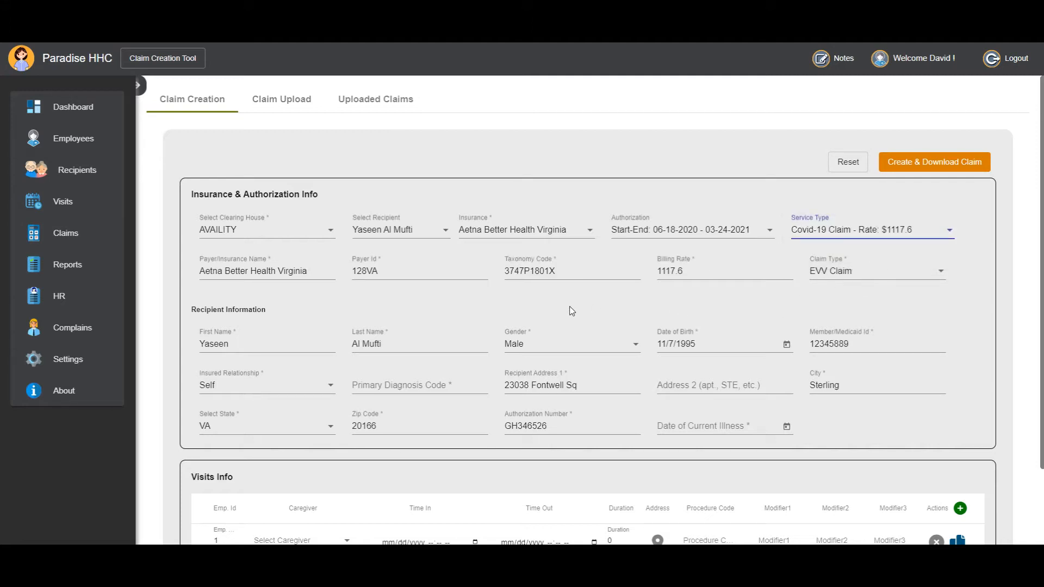
Enter P840 as the recipient's primary diagnosis code.
scroll(574, 302, "down", 2)
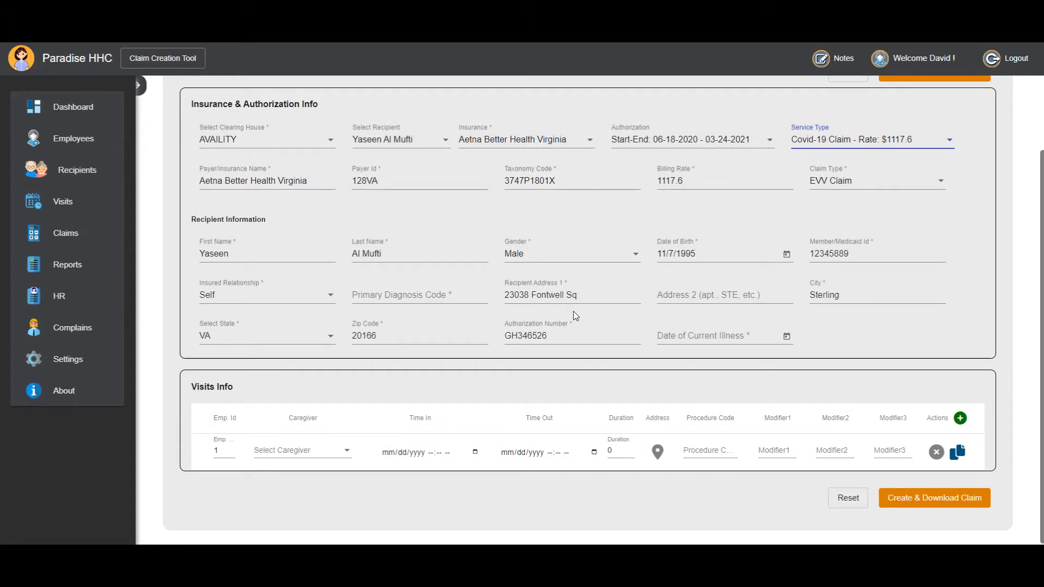
left_click(428, 297)
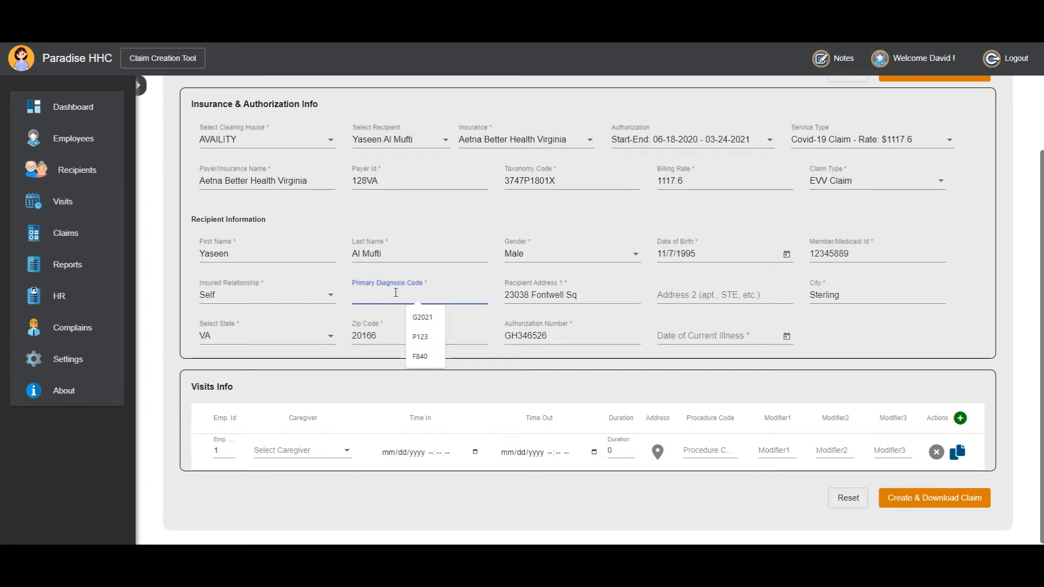
type("P")
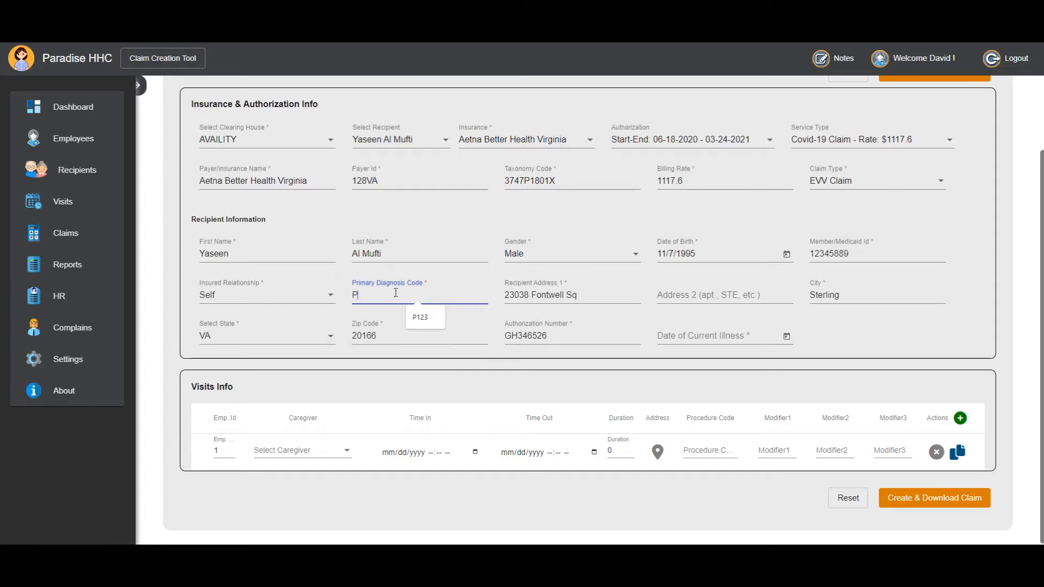
type("840")
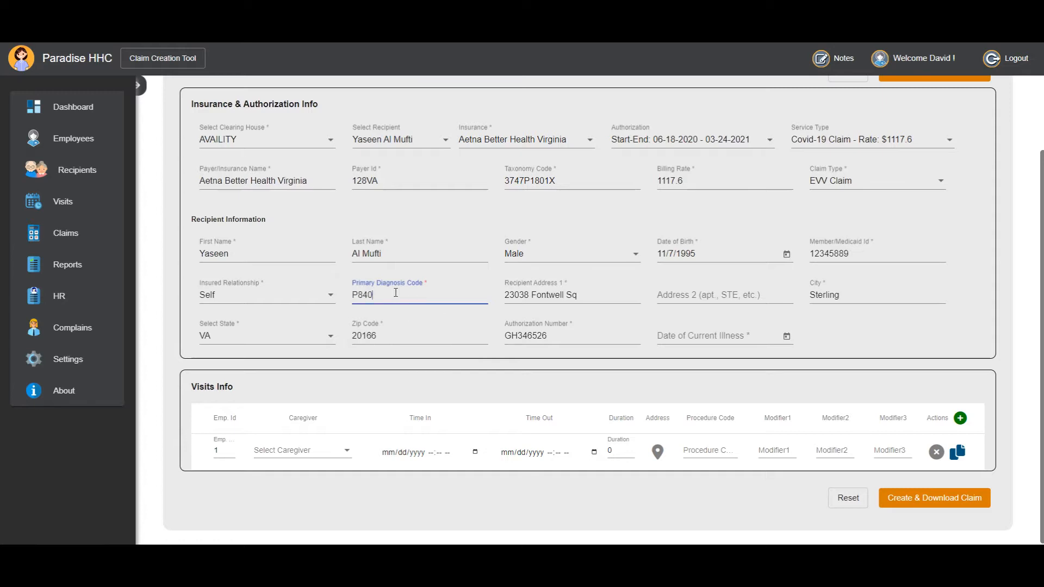
left_click(367, 296)
double_click(382, 295)
left_click(394, 296)
Set the Date of Current Illness to 12/1/2020.
left_click(786, 336)
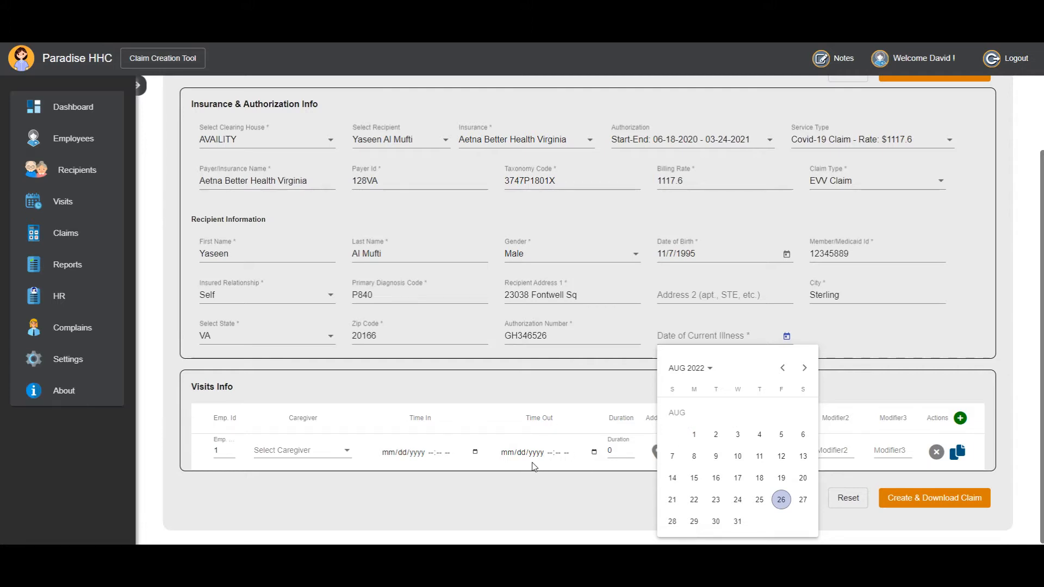
left_click(489, 471)
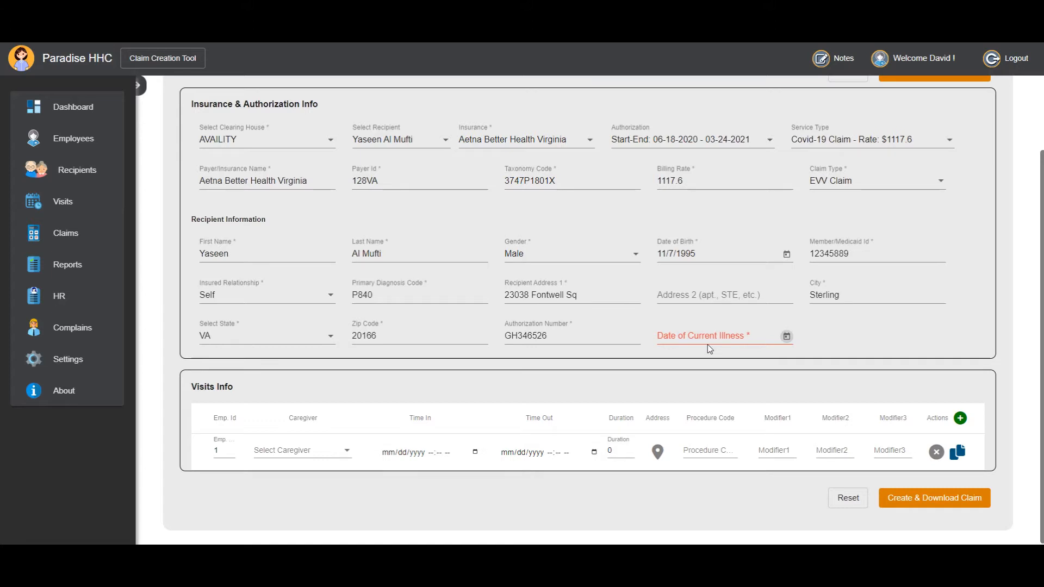
left_click(786, 336)
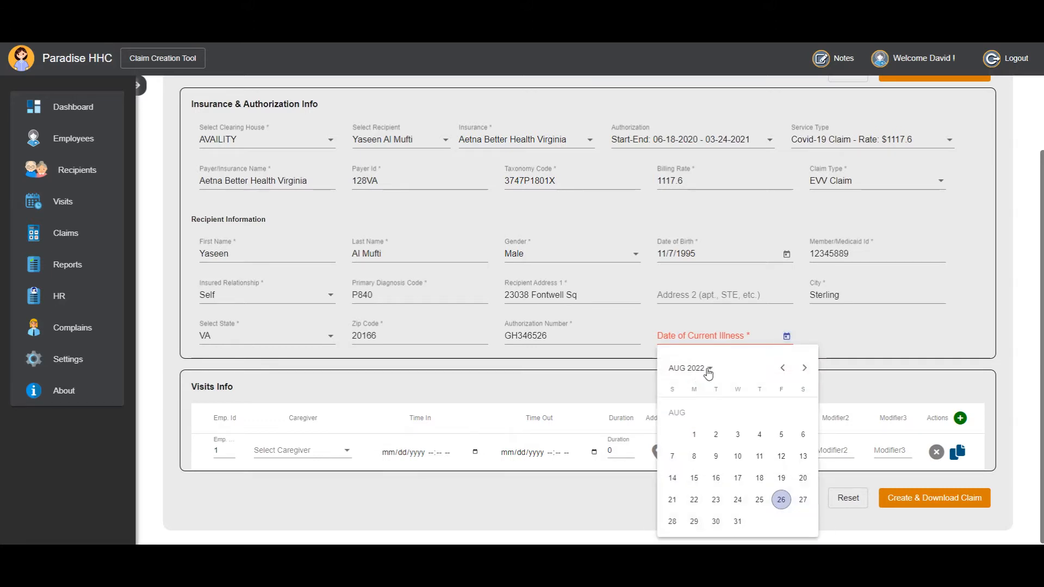
left_click(785, 371)
left_click(783, 369)
left_click(783, 369)
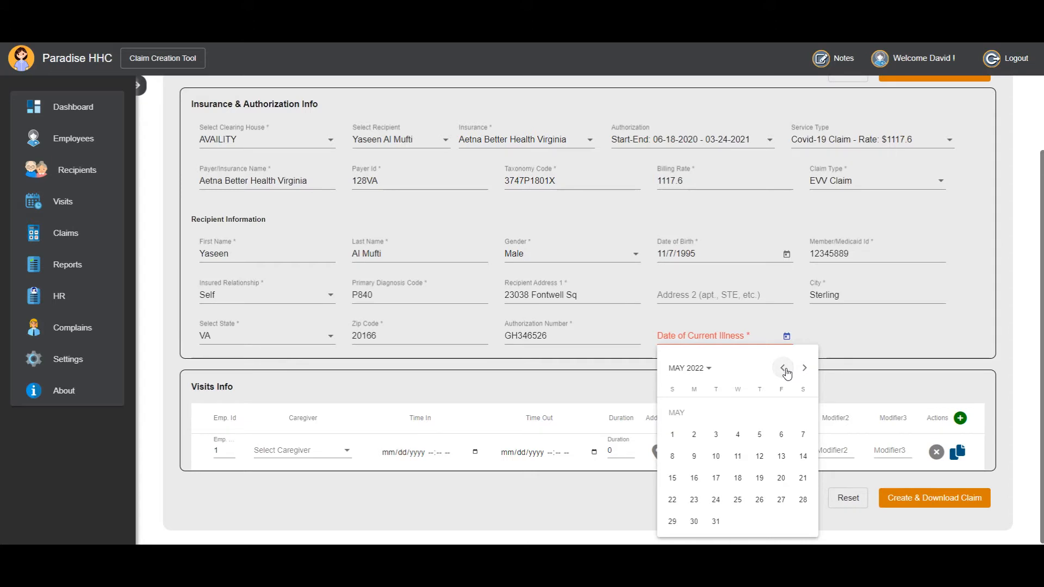
left_click(690, 368)
left_click(680, 424)
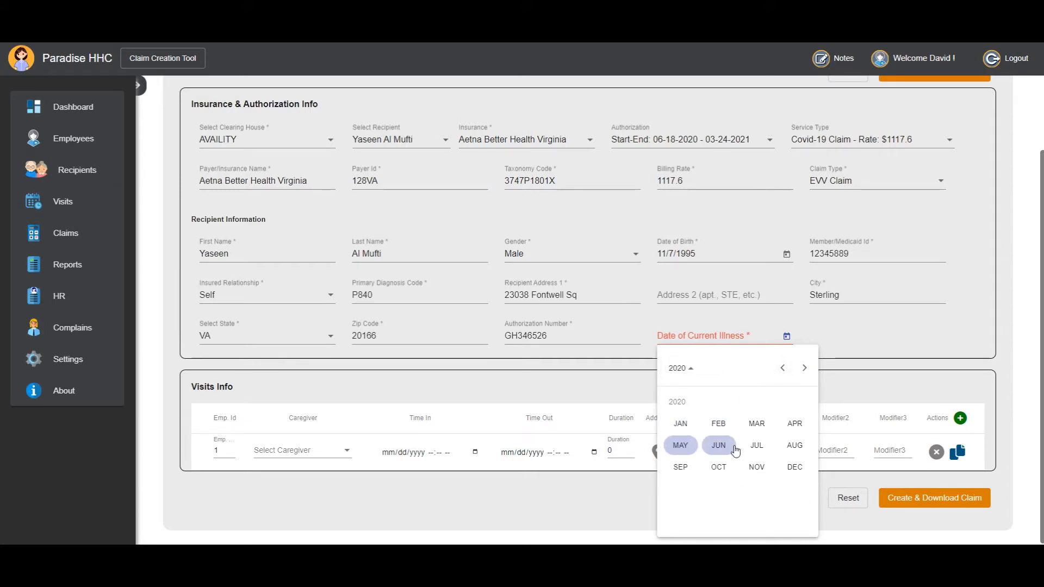
left_click(794, 467)
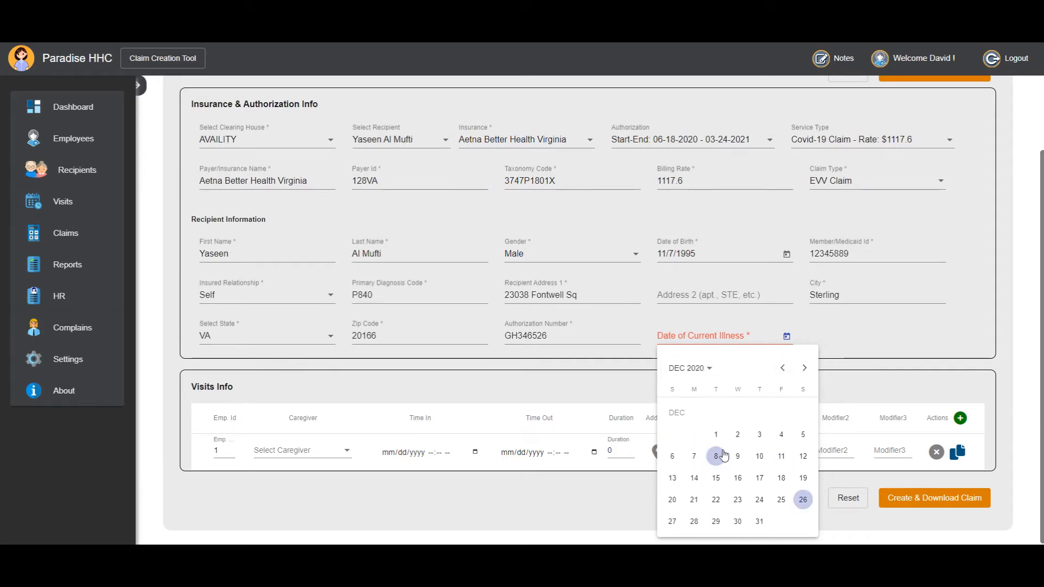
left_click(716, 435)
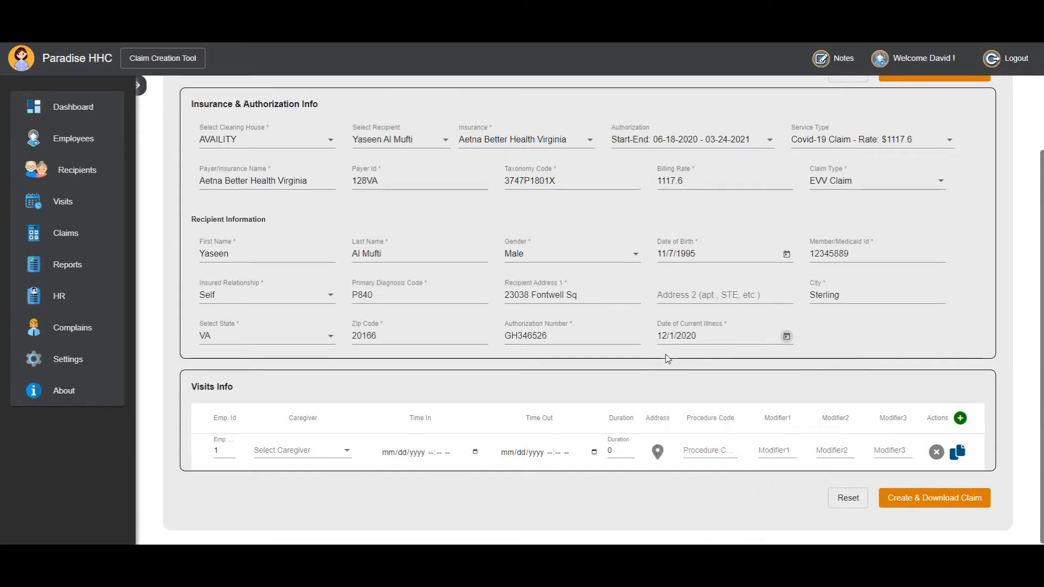
Change the claim type to Non-EVV Claim and set the visit's units to 1.
left_click(832, 189)
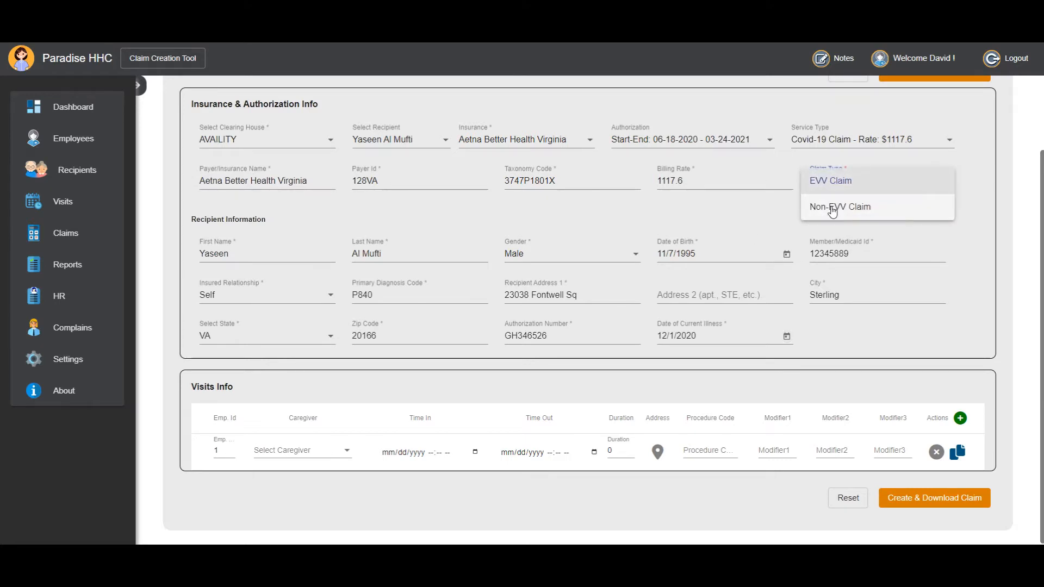
left_click(850, 211)
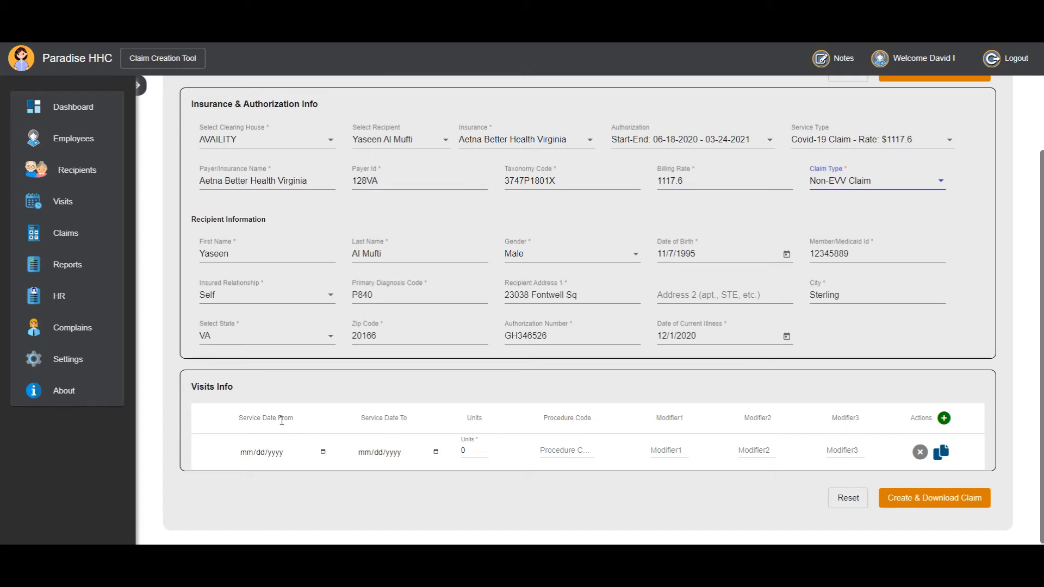
left_click_drag(282, 421, 234, 427)
left_click_drag(370, 419, 413, 420)
left_click(421, 496)
left_click(476, 455)
type("1")
Set the visit's Service Date From to 02/17/2021.
left_click(324, 452)
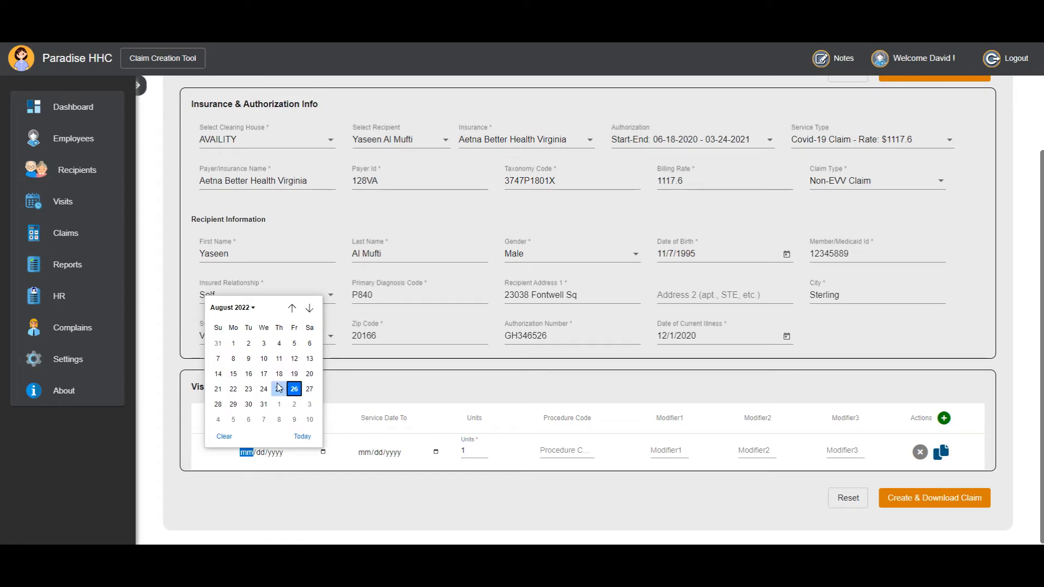
left_click(236, 309)
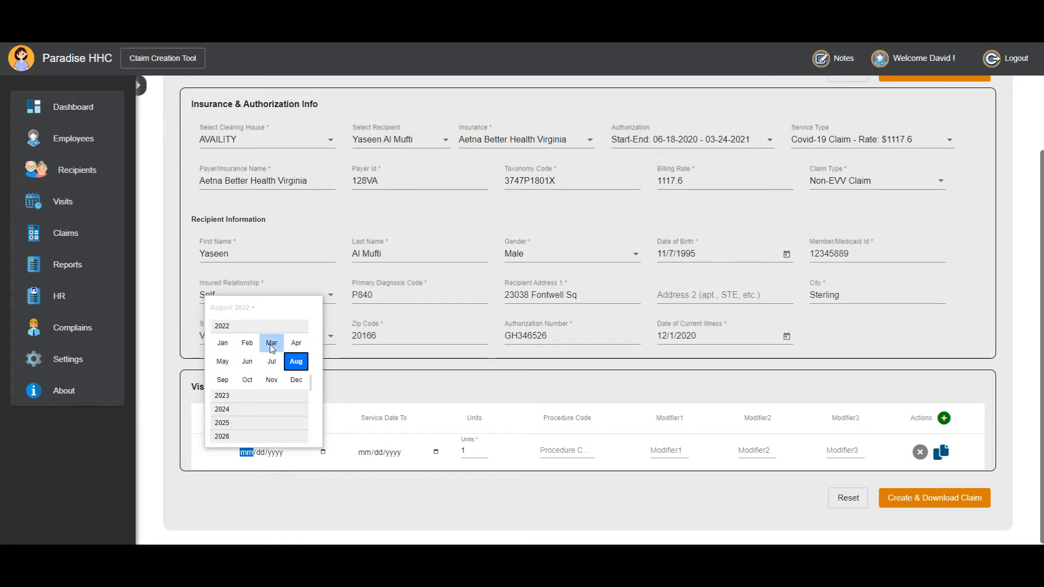
scroll(232, 343, "up", 3)
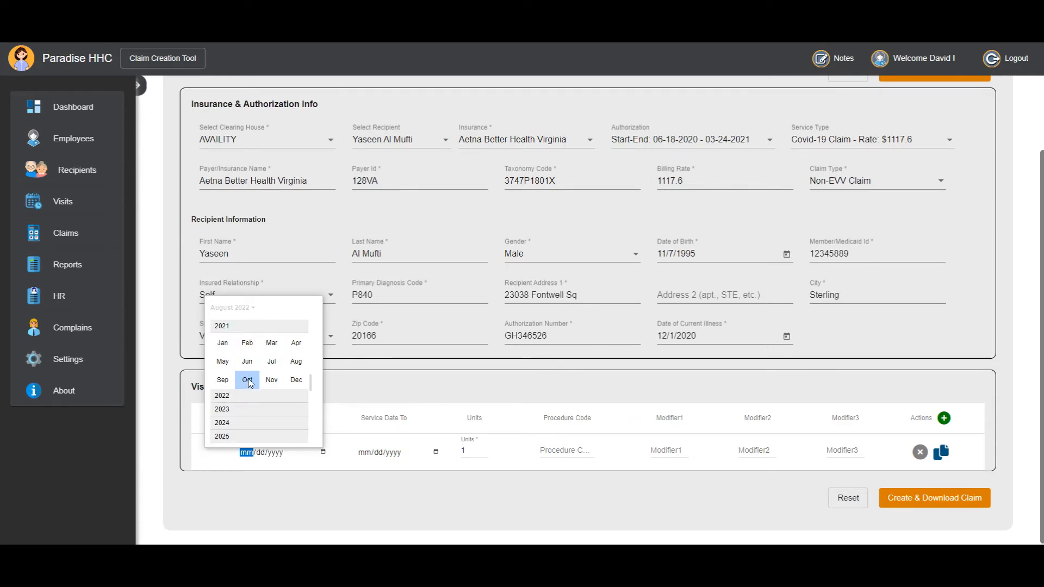
left_click(239, 347)
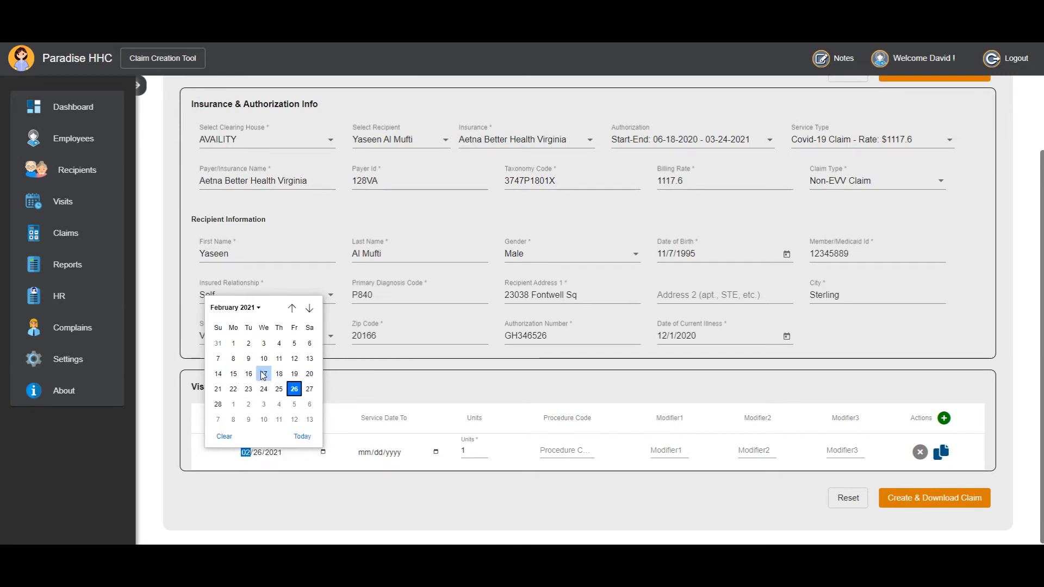
left_click(263, 374)
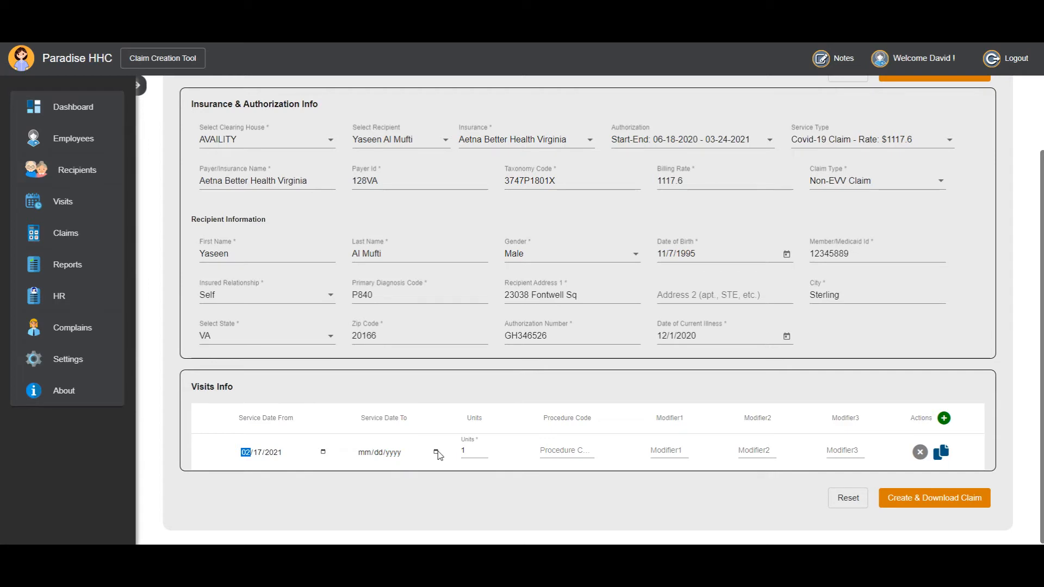
Set the visit's Service Date To to 02/17/2021.
left_click(365, 453)
type("02/17/2021")
left_click(384, 490)
left_click(473, 455)
Enter G2021 as the visit's procedure code.
left_click(560, 450)
type("G2021")
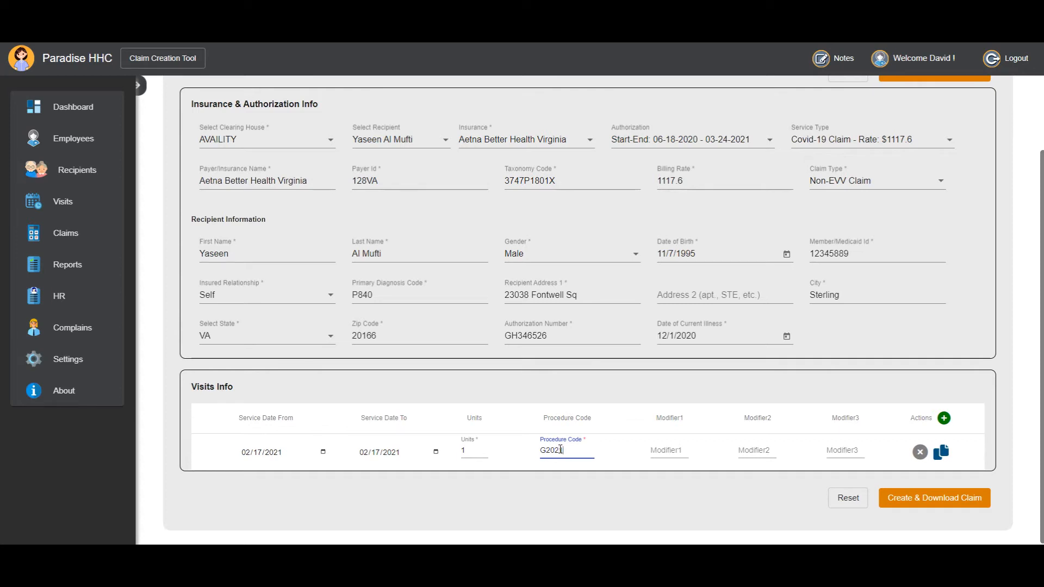
left_click(613, 489)
left_click_drag(567, 450, 543, 450)
left_click(590, 495)
Duplicate the completed visit row twice so the claim has three visit rows.
left_click(938, 459)
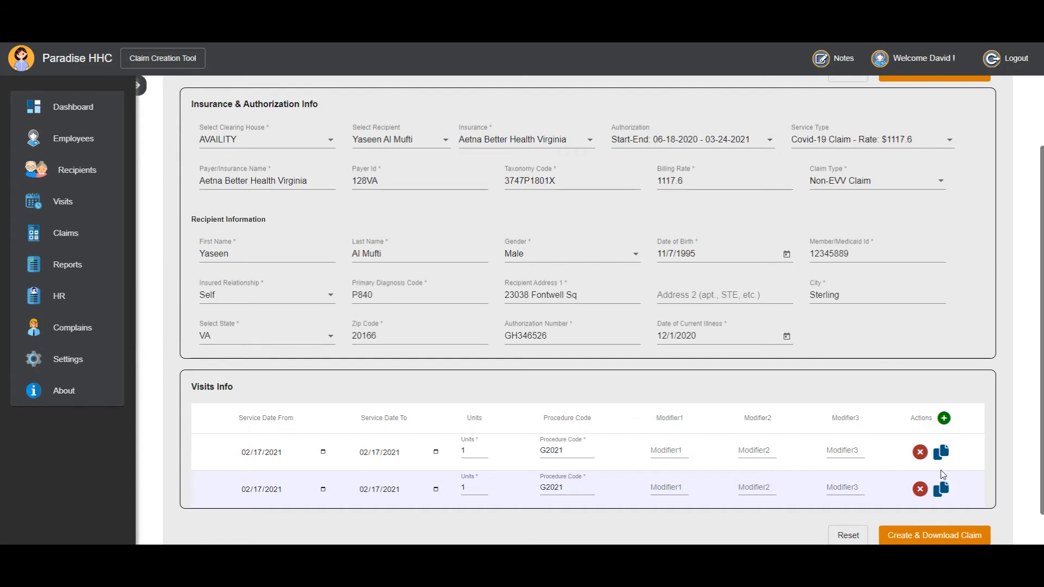
left_click(941, 489)
scroll(521, 454, "down", 2)
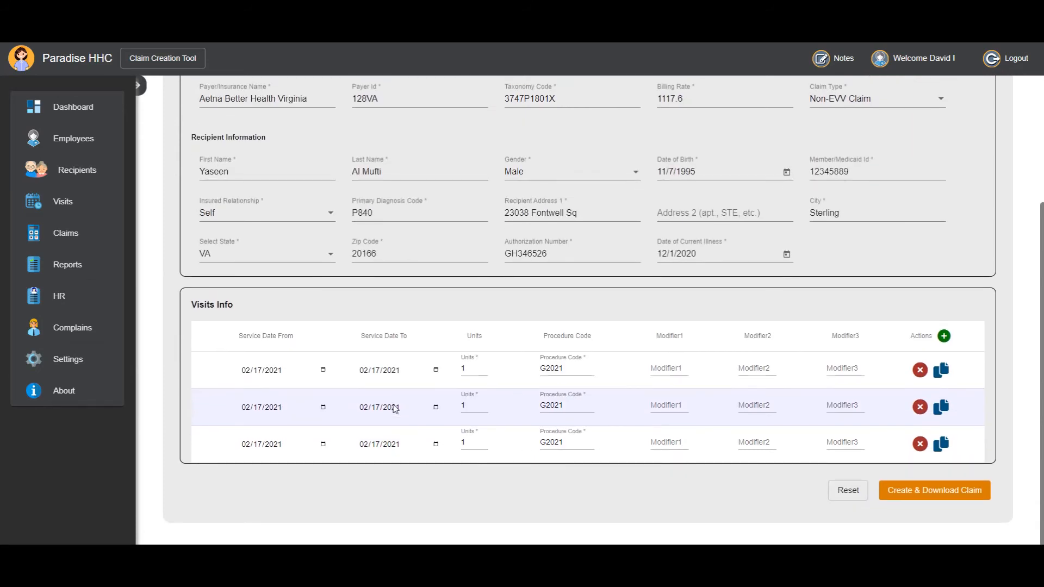
Set both the Service Date From and the Service Date To of the second visit row to 02/18/2021.
left_click(323, 408)
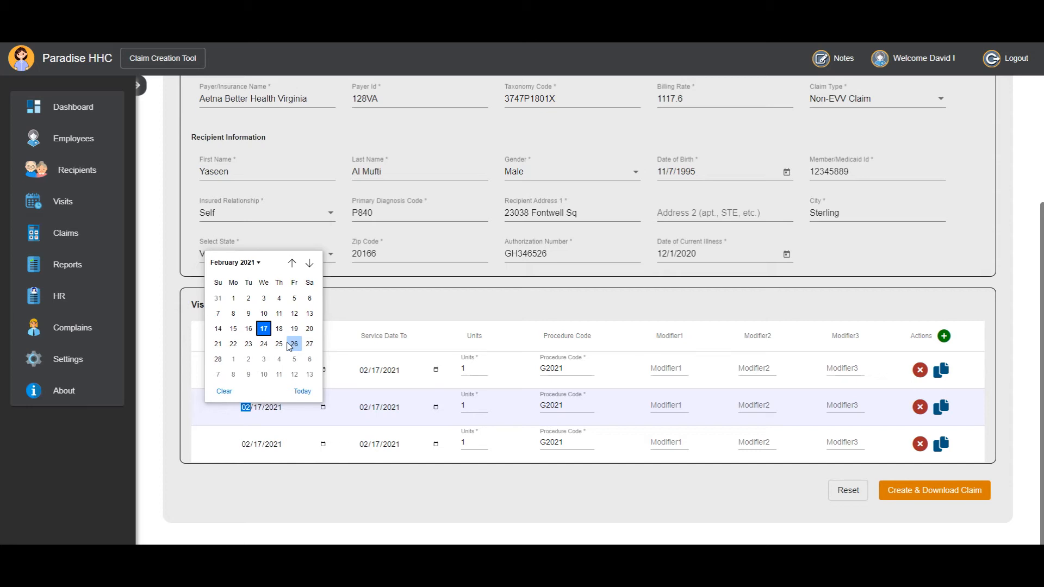
left_click(278, 328)
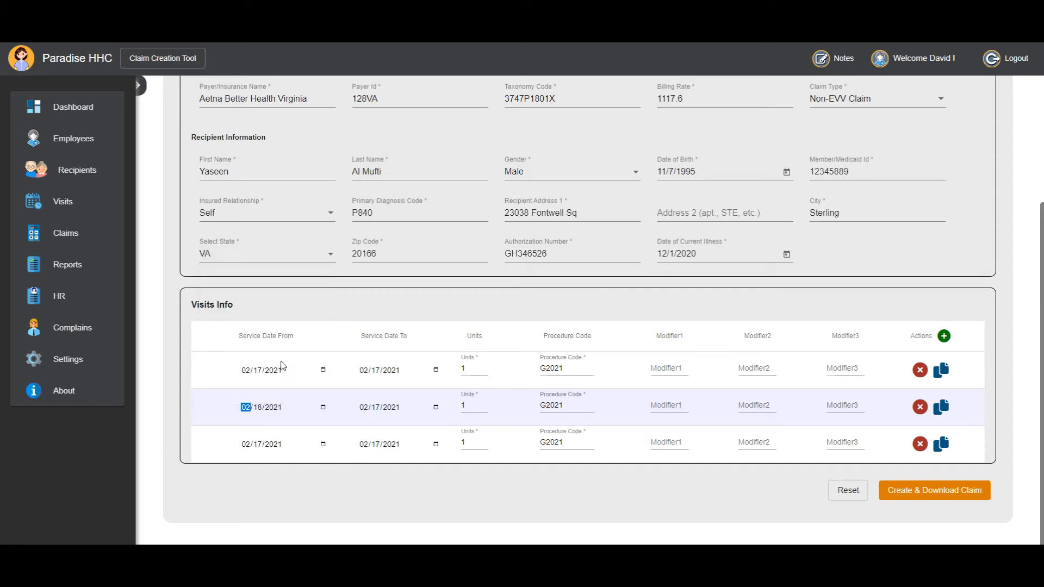
left_click(436, 407)
left_click(403, 329)
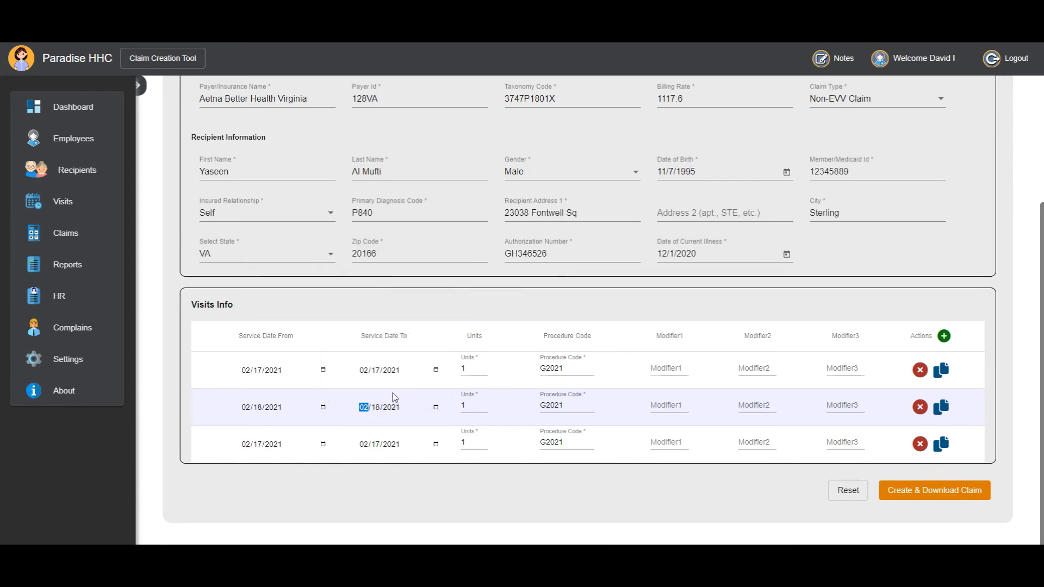
Set both the Service Date From and the Service Date To of the third visit row to 02/19/2021.
left_click(319, 446)
left_click(322, 444)
left_click(294, 365)
left_click(436, 445)
left_click(419, 387)
Create the claim and download its batch file under the suggested file name, closing the Batch Files dialog.
scroll(496, 369, "up", 2)
scroll(560, 373, "down", 2)
scroll(562, 348, "up", 2)
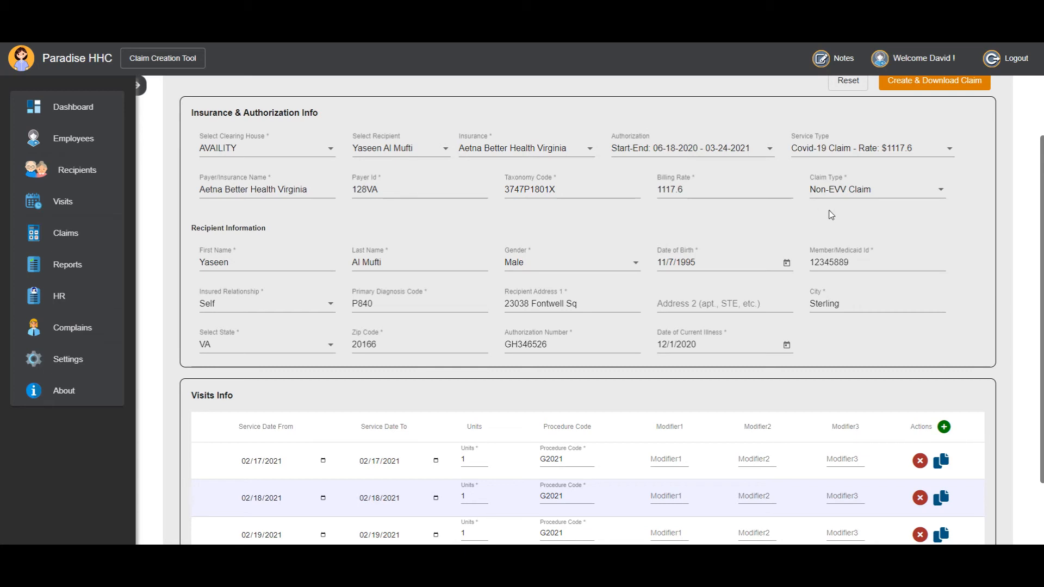
scroll(598, 304, "down", 2)
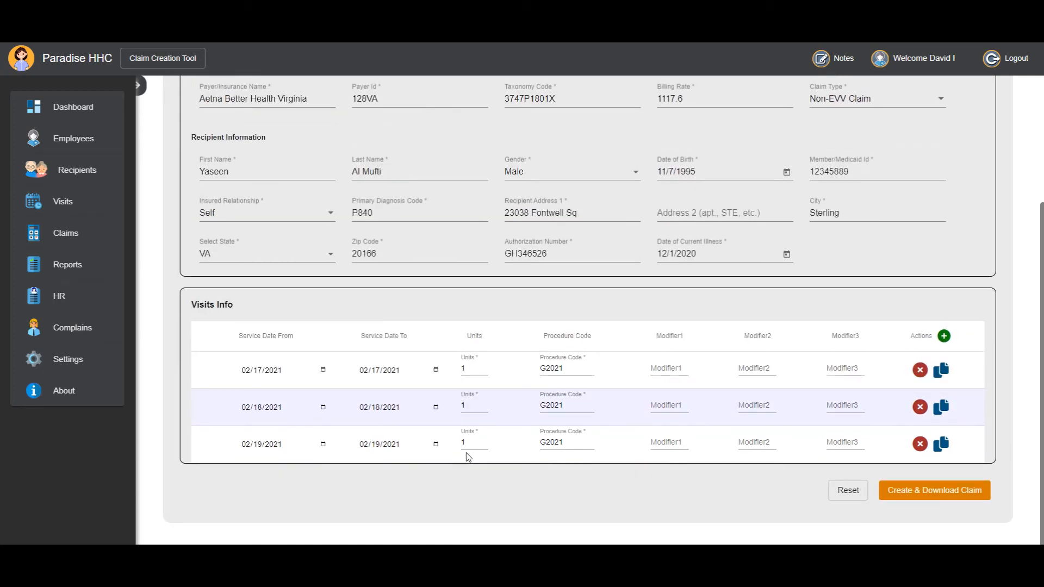
scroll(506, 434, "up", 3)
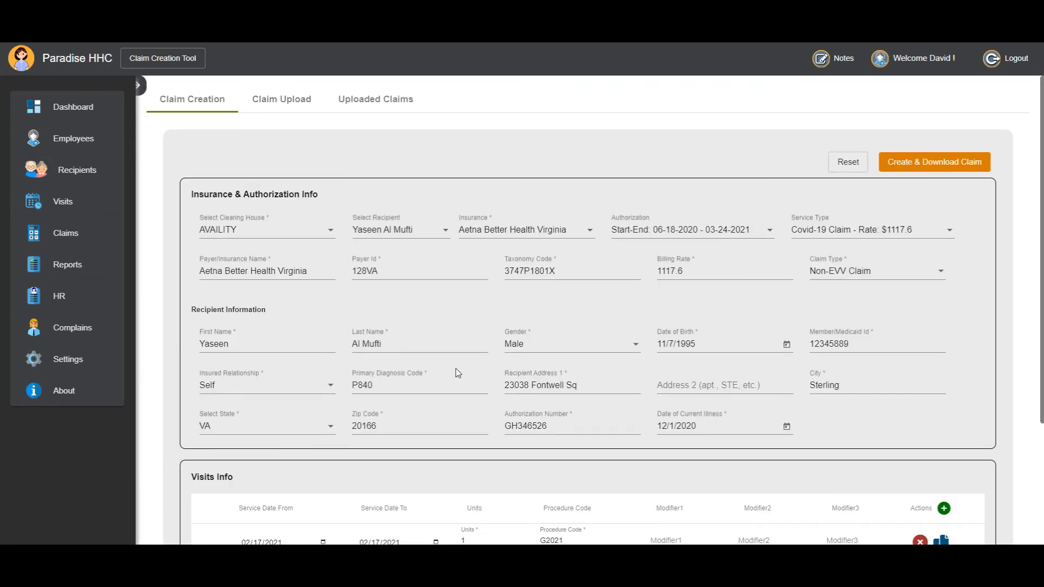
scroll(455, 367, "down", 3)
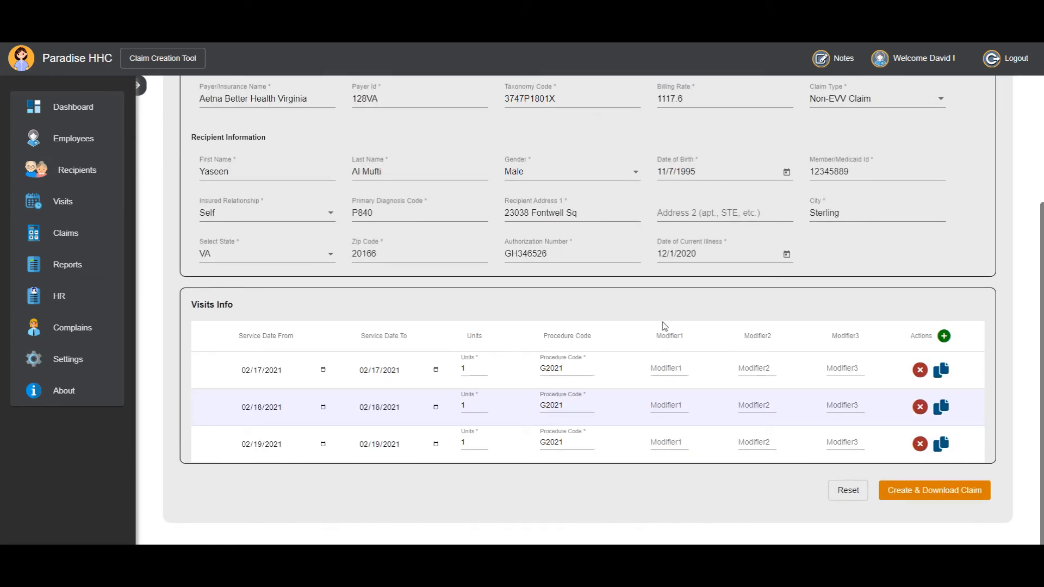
left_click(922, 493)
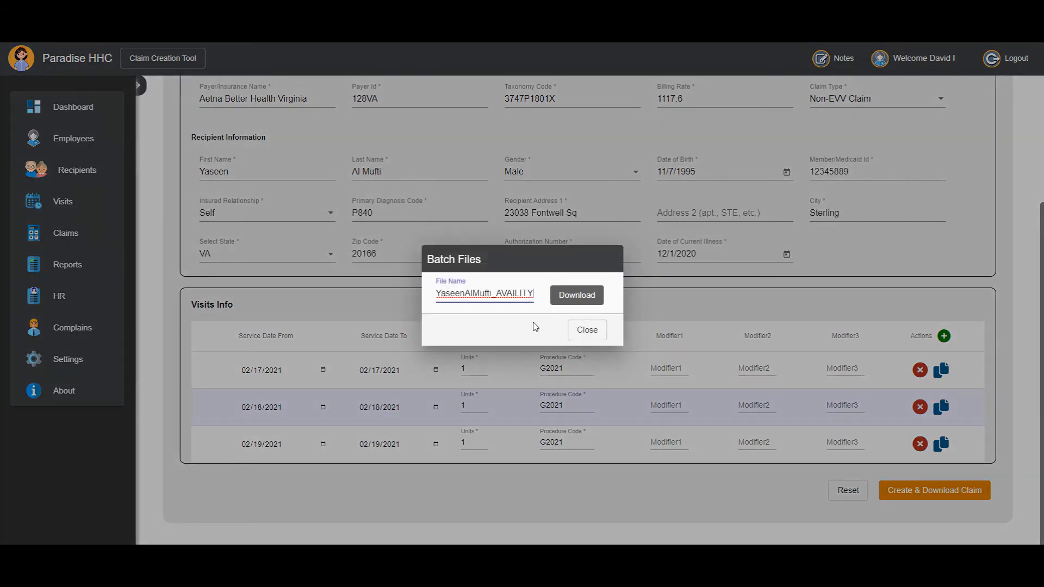
left_click_drag(529, 293, 433, 300)
left_click(467, 293)
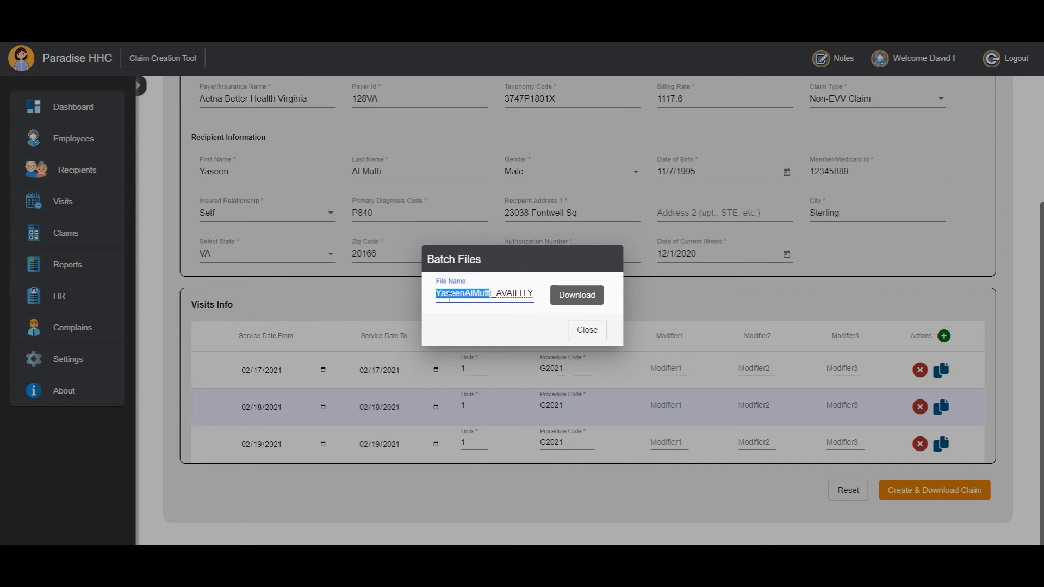
left_click_drag(496, 294, 532, 293)
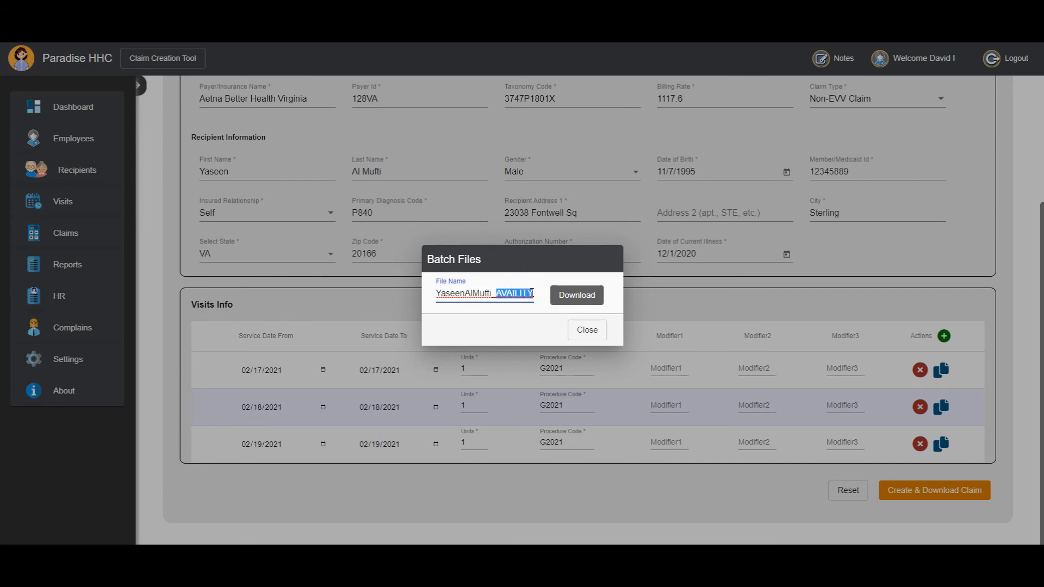
left_click(573, 307)
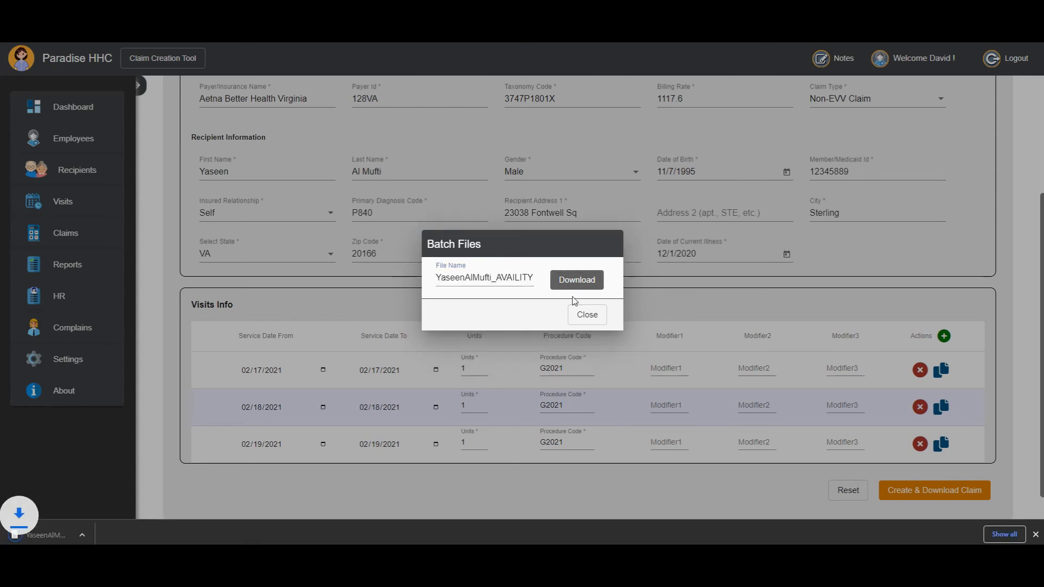
left_click(587, 314)
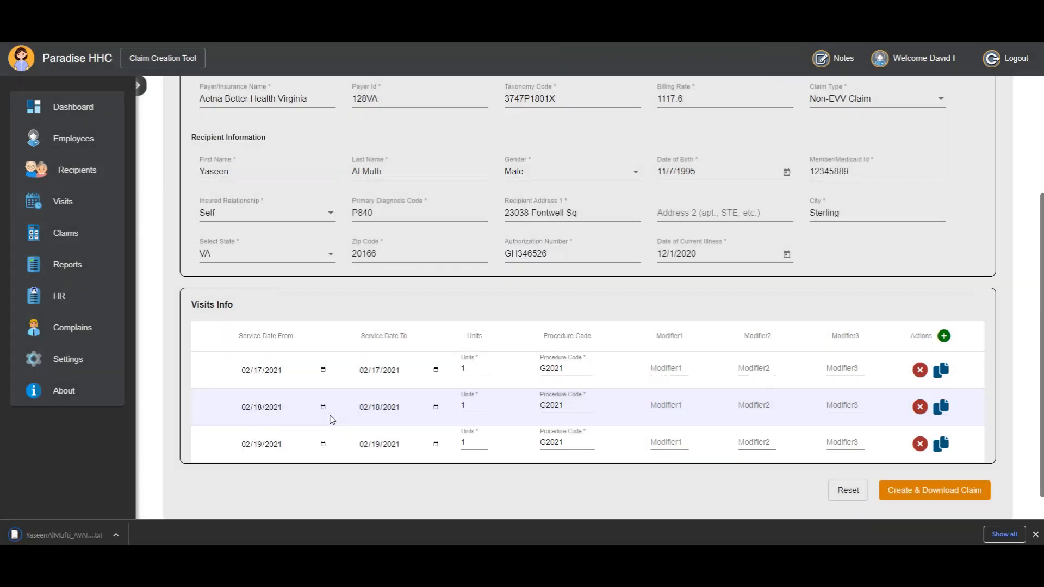
left_click(121, 535)
left_click(319, 504)
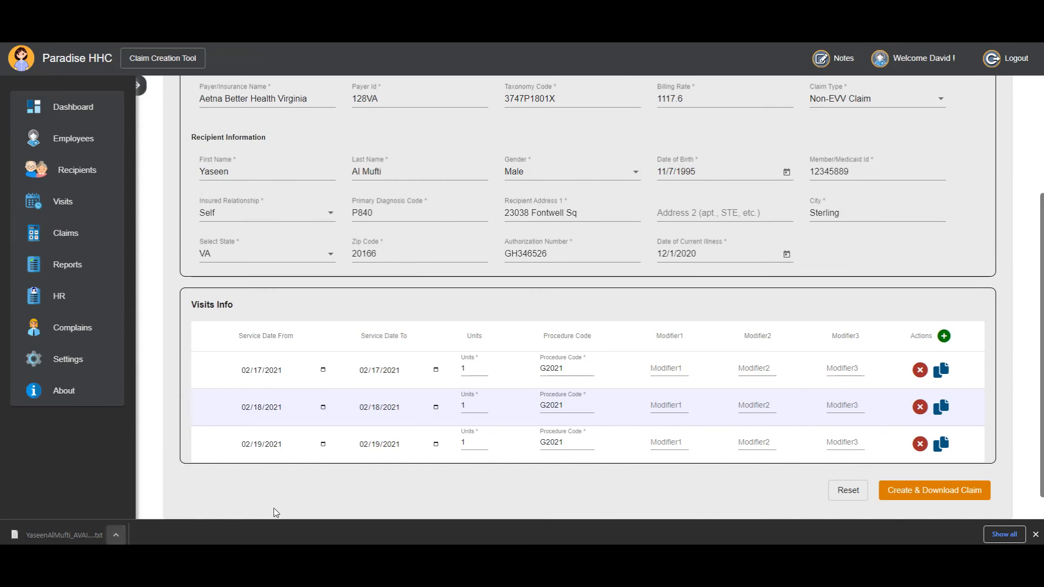
scroll(248, 478, "up", 4)
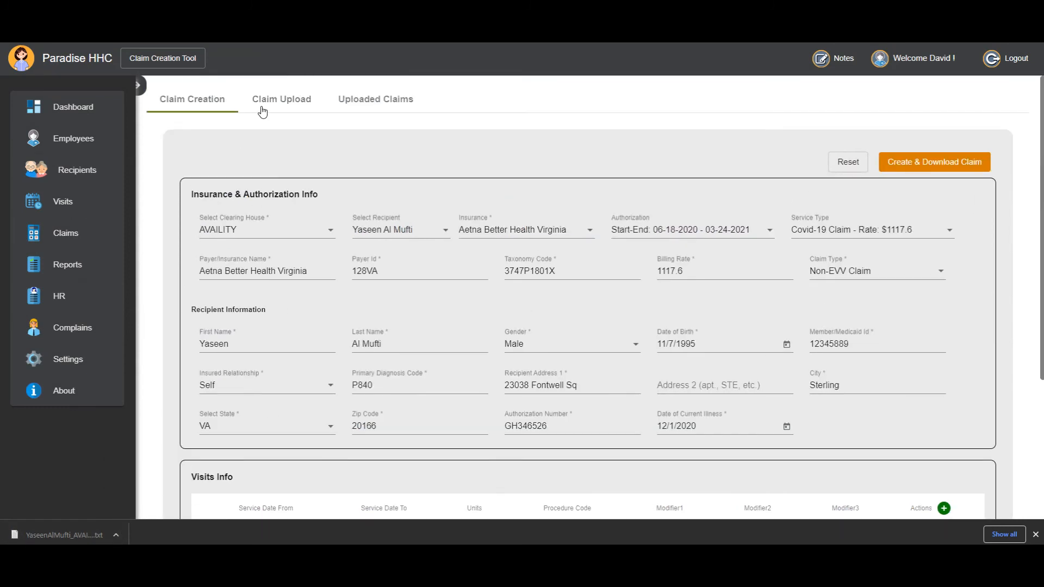
Reset the claim creation form to clear all its fields and visit rows.
scroll(395, 383, "down", 4)
scroll(395, 384, "up", 1)
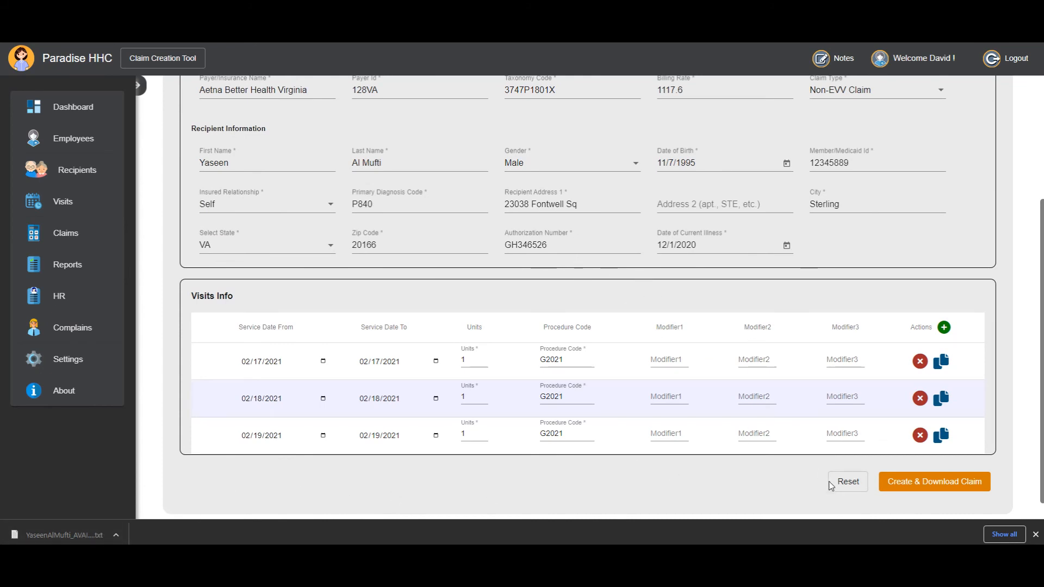
left_click(848, 481)
scroll(619, 361, "up", 2)
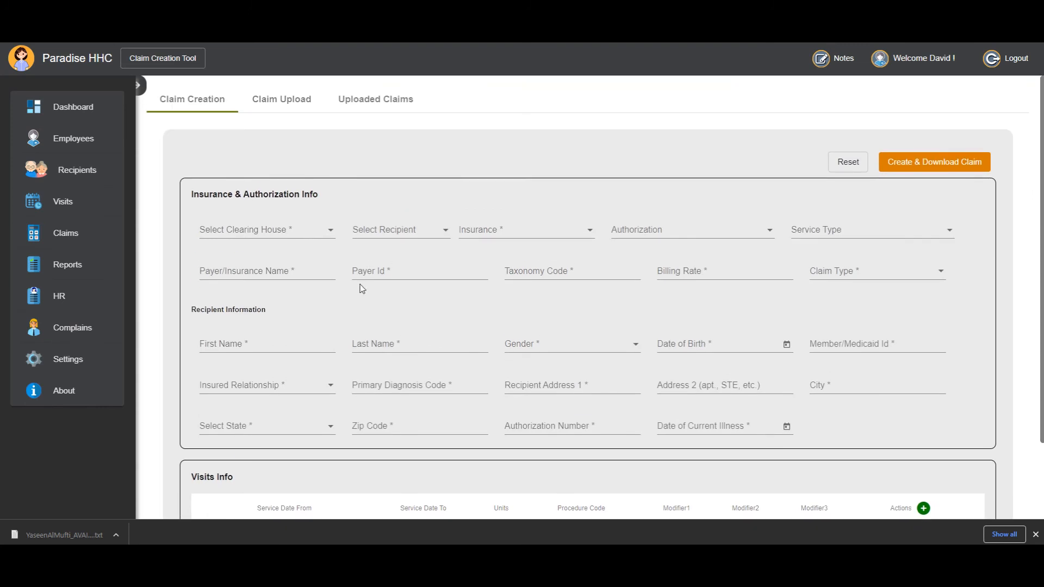
left_click(301, 235)
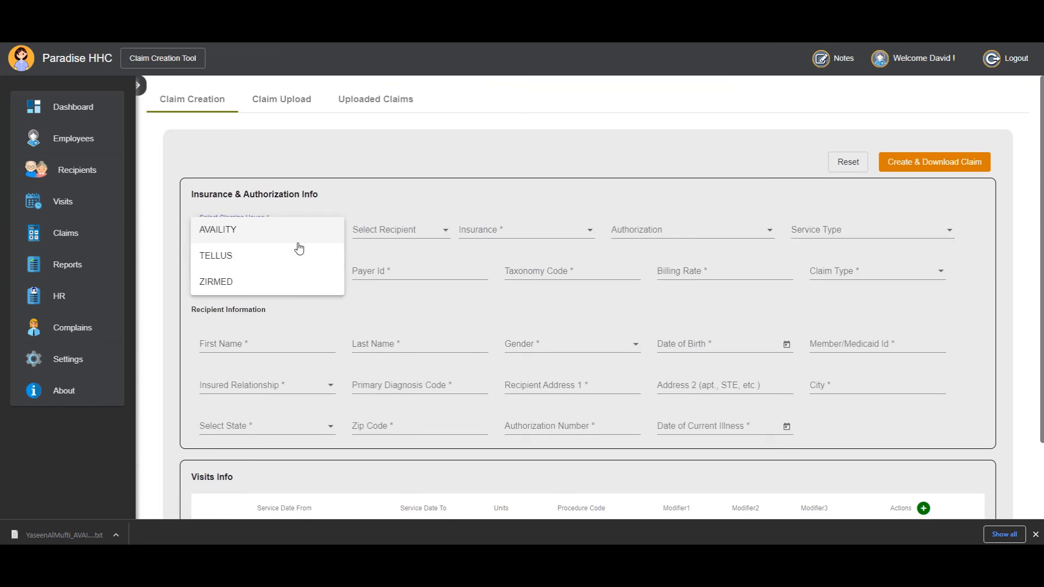
left_click(306, 238)
left_click(368, 230)
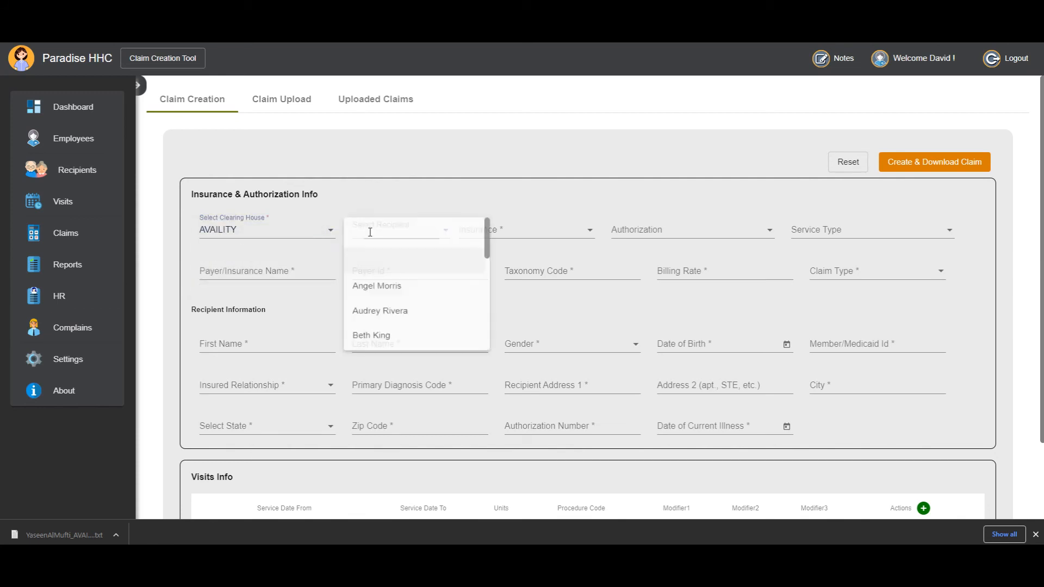
scroll(384, 282, "down", 5)
left_click(368, 325)
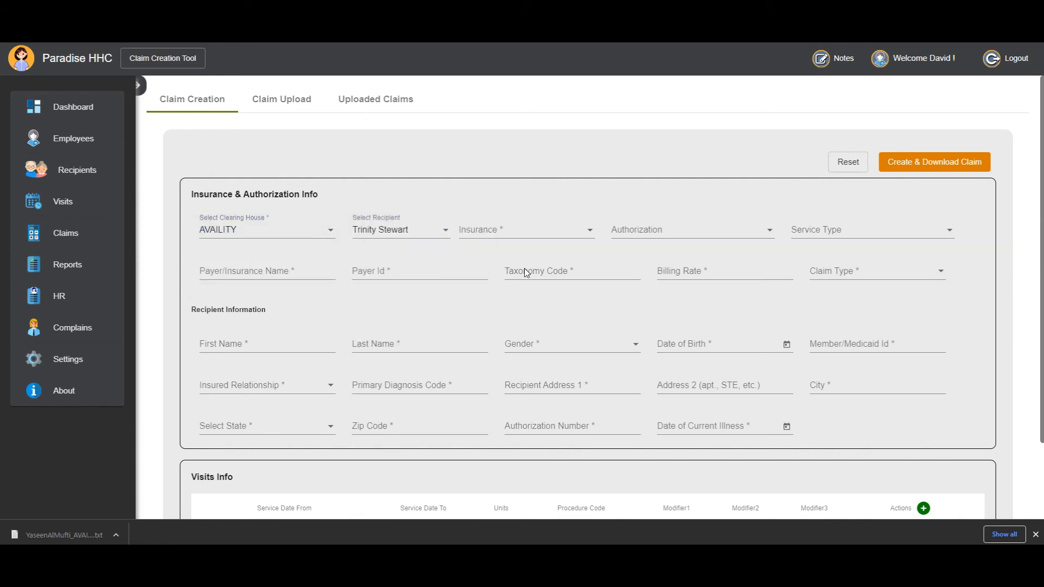
scroll(538, 280, "down", 2)
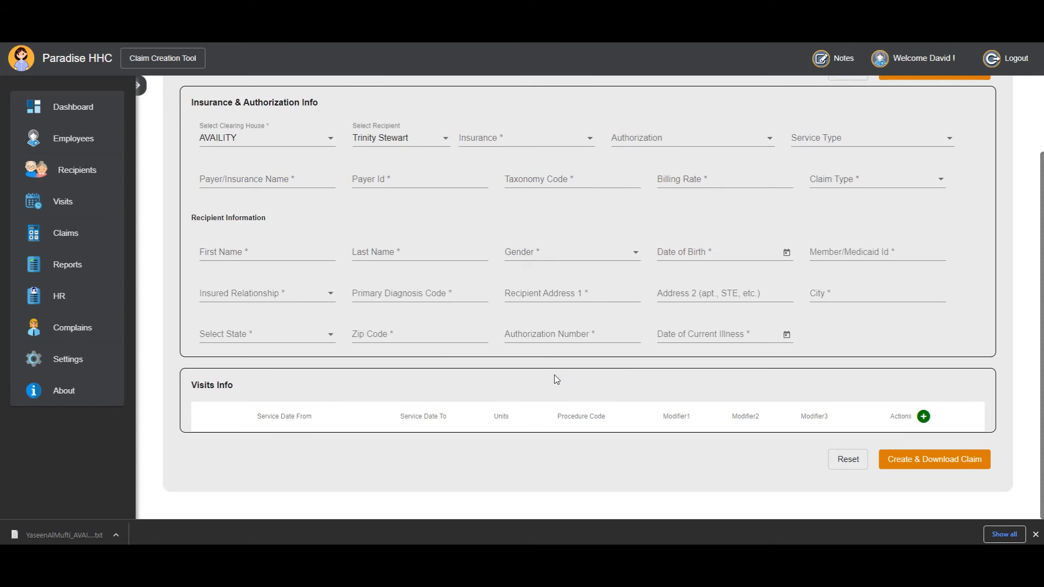
left_click(923, 416)
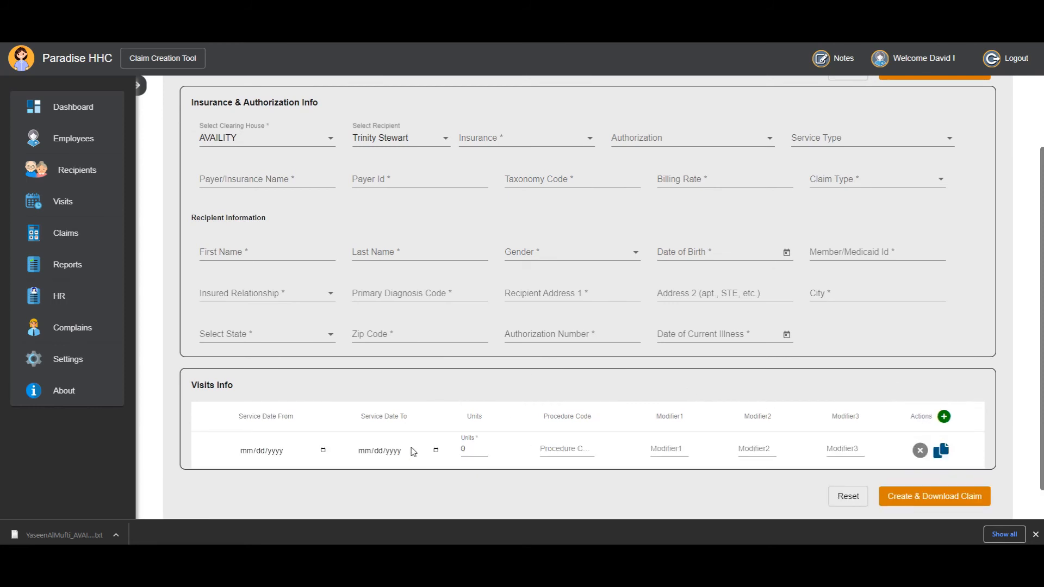
scroll(441, 419, "up", 2)
scroll(543, 434, "down", 2)
left_click(847, 496)
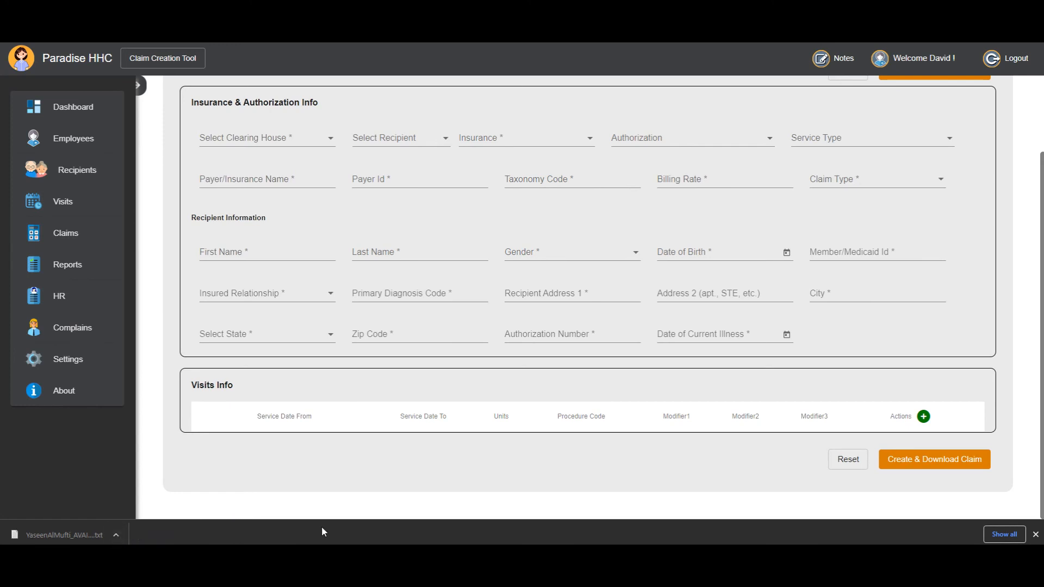
left_click(116, 535)
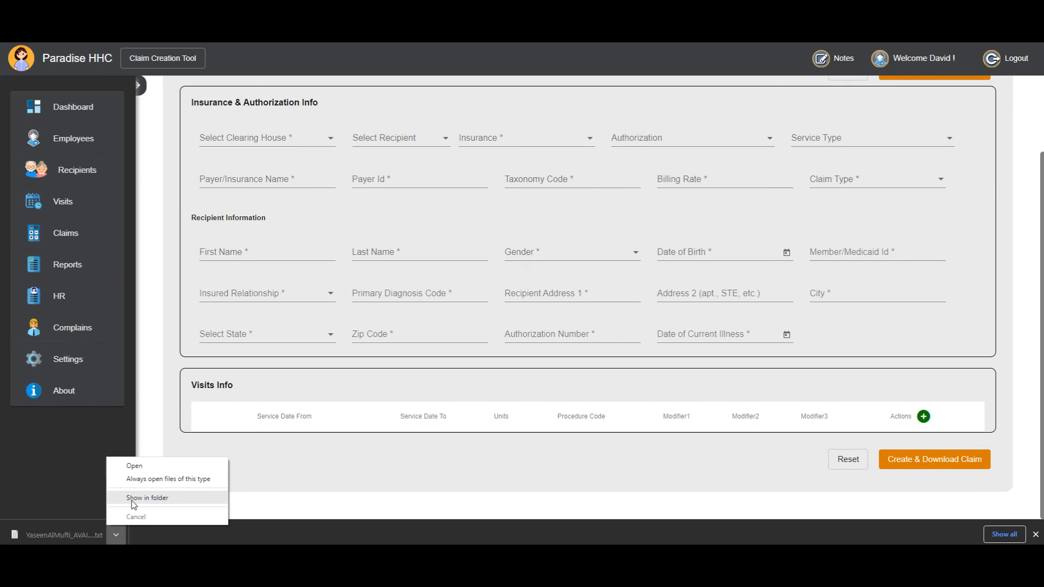
left_click(364, 538)
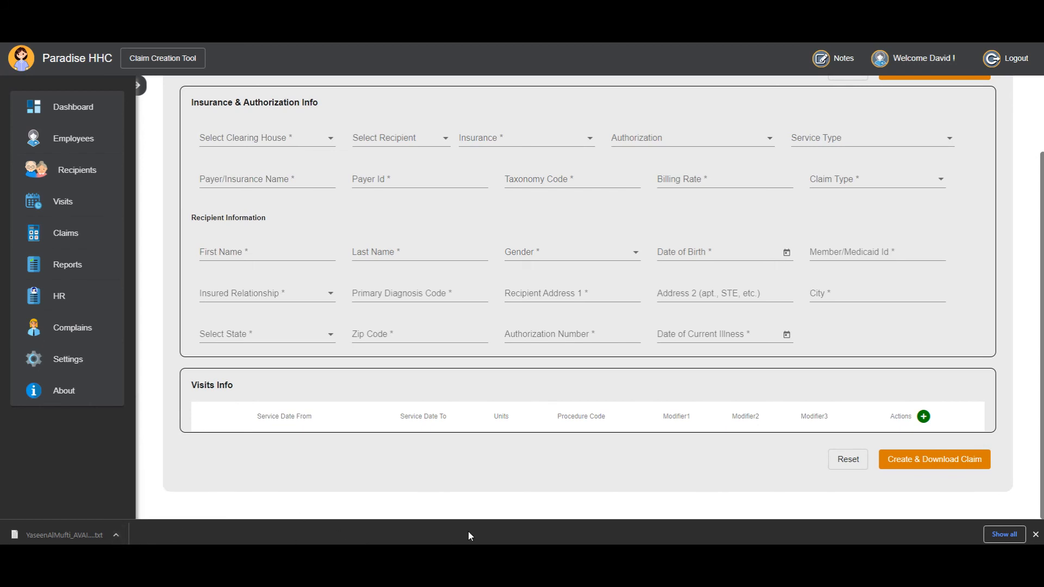
scroll(380, 425, "up", 2)
scroll(379, 424, "down", 1)
scroll(380, 423, "down", 1)
In Claim Upload, choose the newly downloaded AVAILITY claim file ending in "(2).txt" and add it to the selected files.
scroll(380, 423, "up", 3)
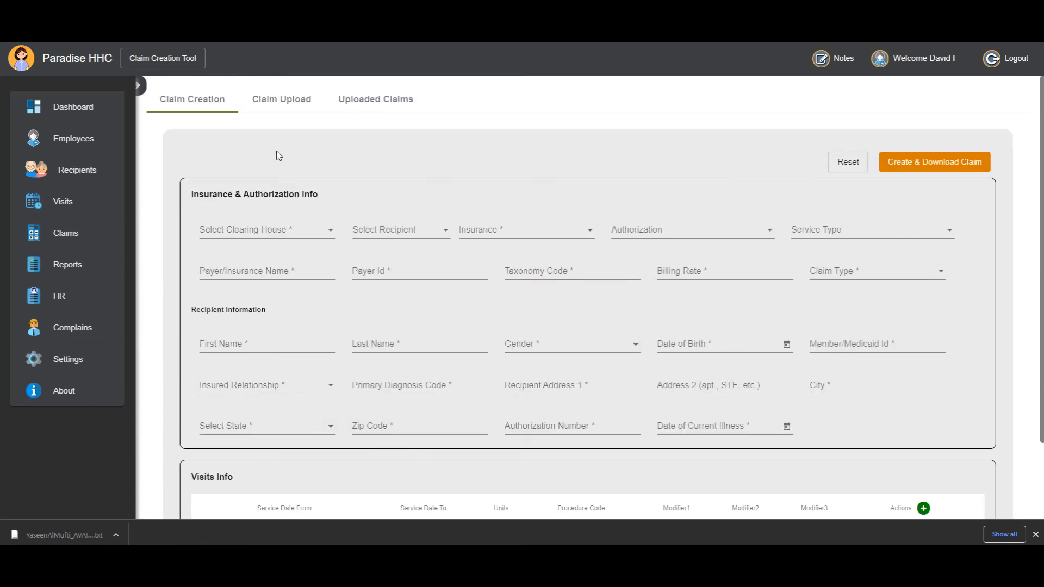
left_click(270, 109)
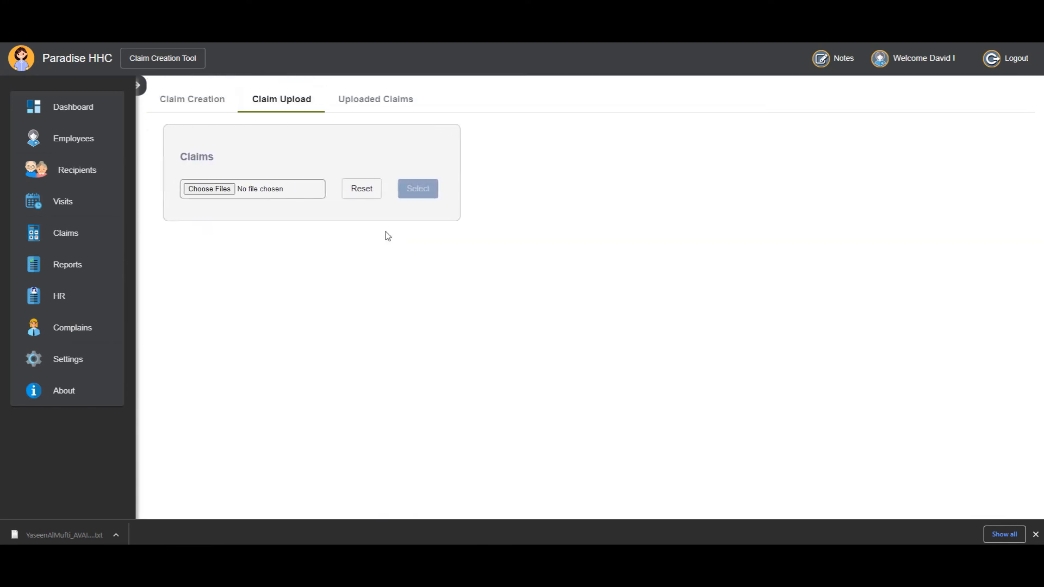
left_click(210, 189)
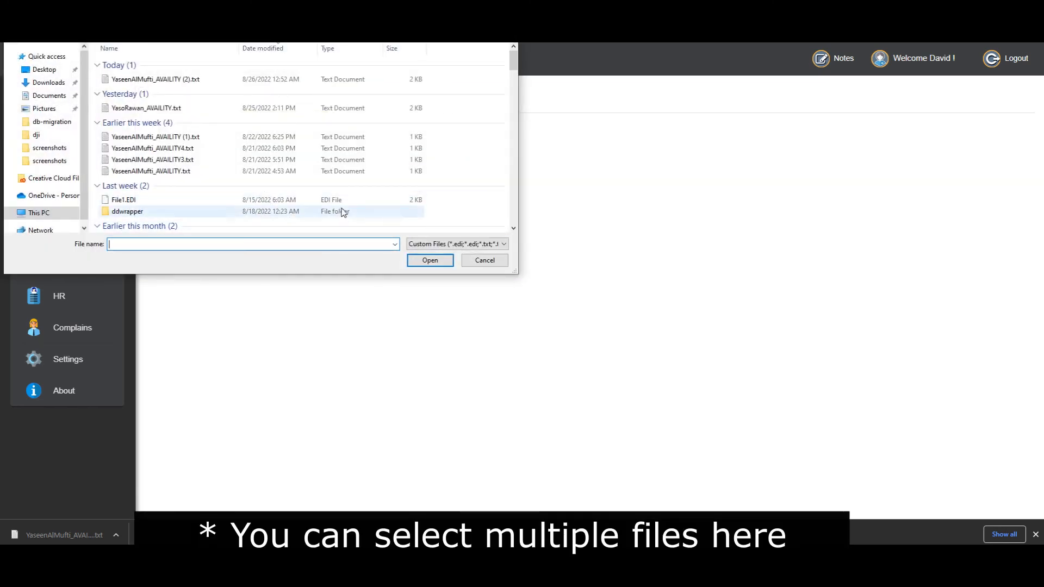
left_click(327, 81)
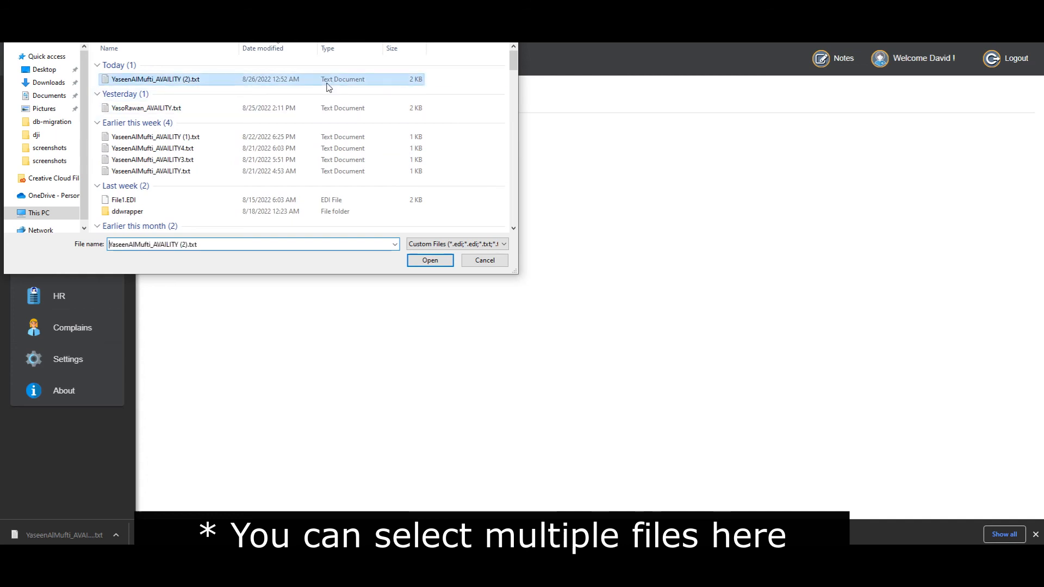
left_click(432, 262)
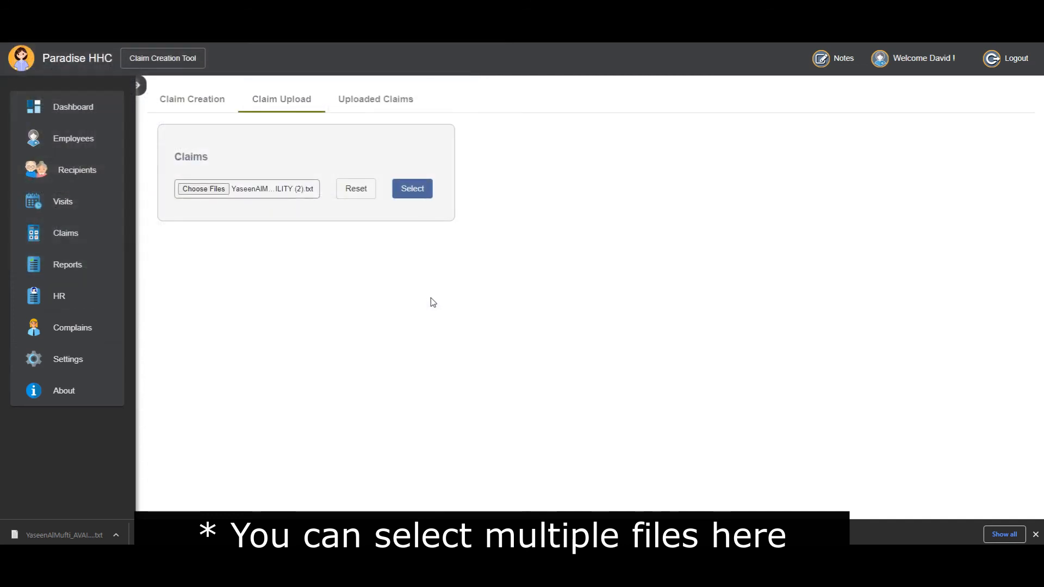
left_click(411, 190)
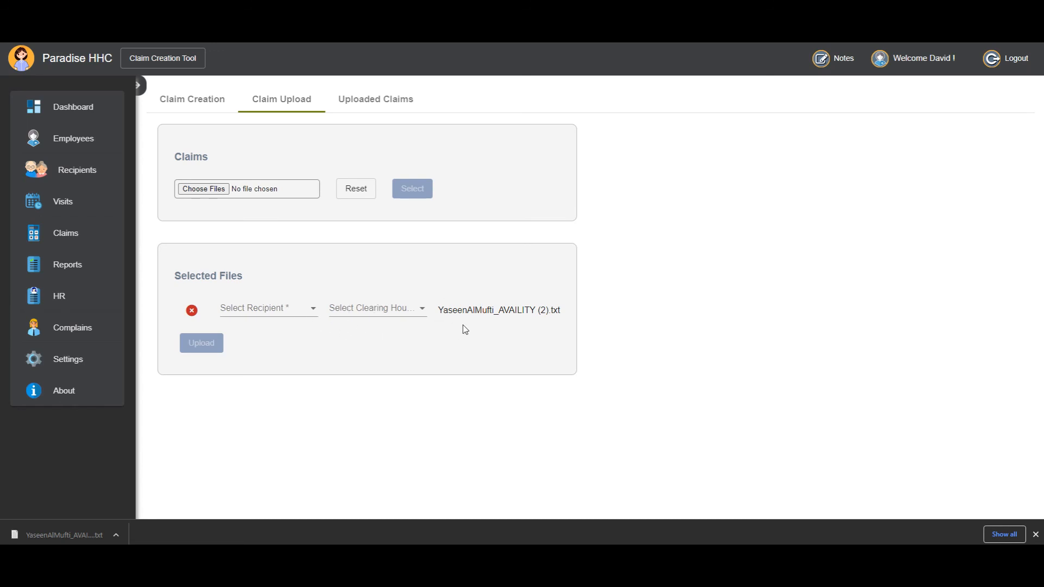
Assign the selected file to the recipient named in its file name and set its clearing house to AVAILITY.
left_click_drag(448, 311, 519, 314)
left_click(519, 314)
left_click(272, 316)
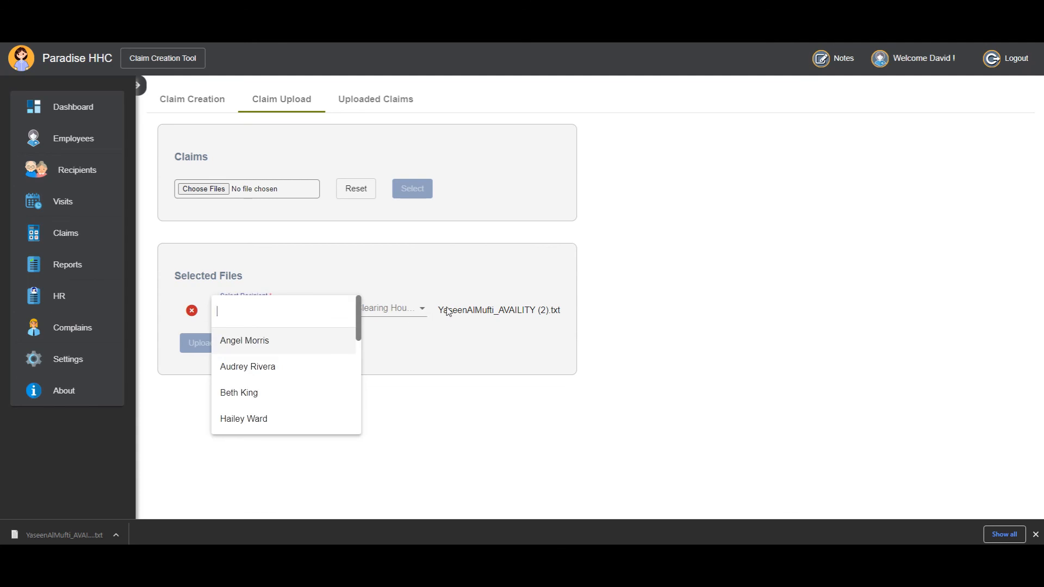
type("yasee")
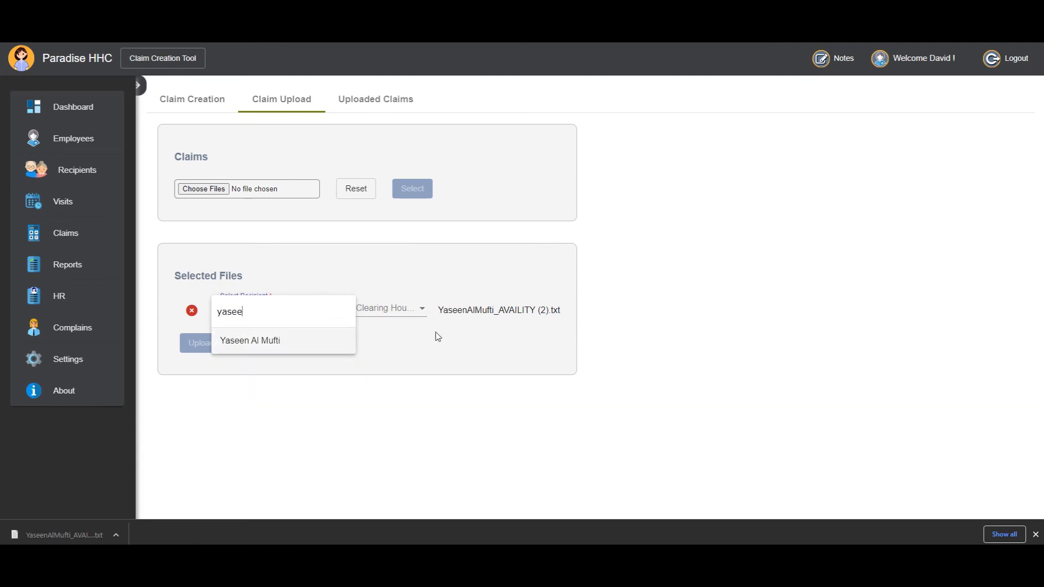
left_click(336, 344)
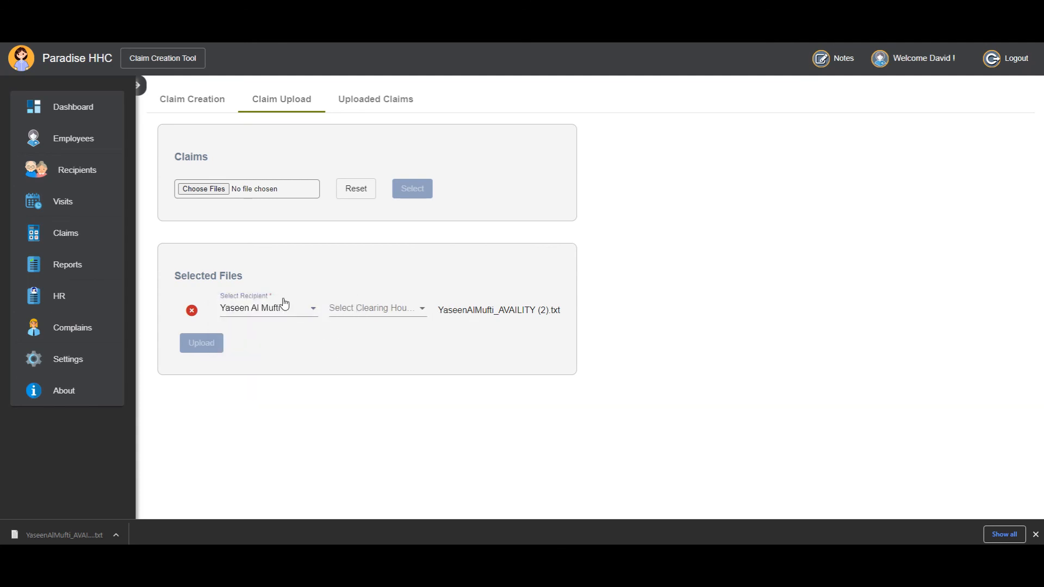
left_click(371, 311)
left_click(364, 311)
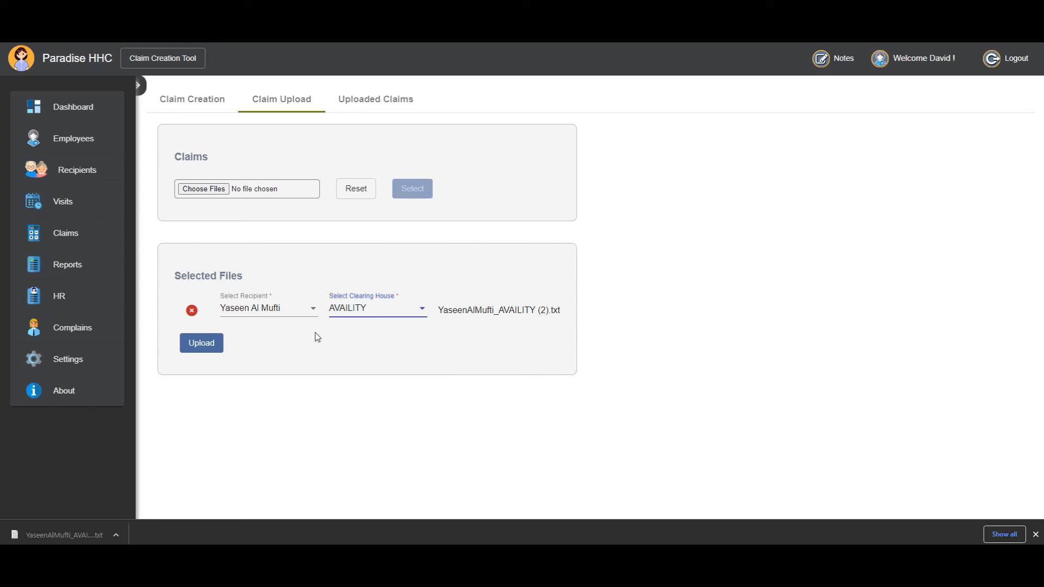
Upload the selected claim file, then show the list of uploaded claims.
left_click(213, 351)
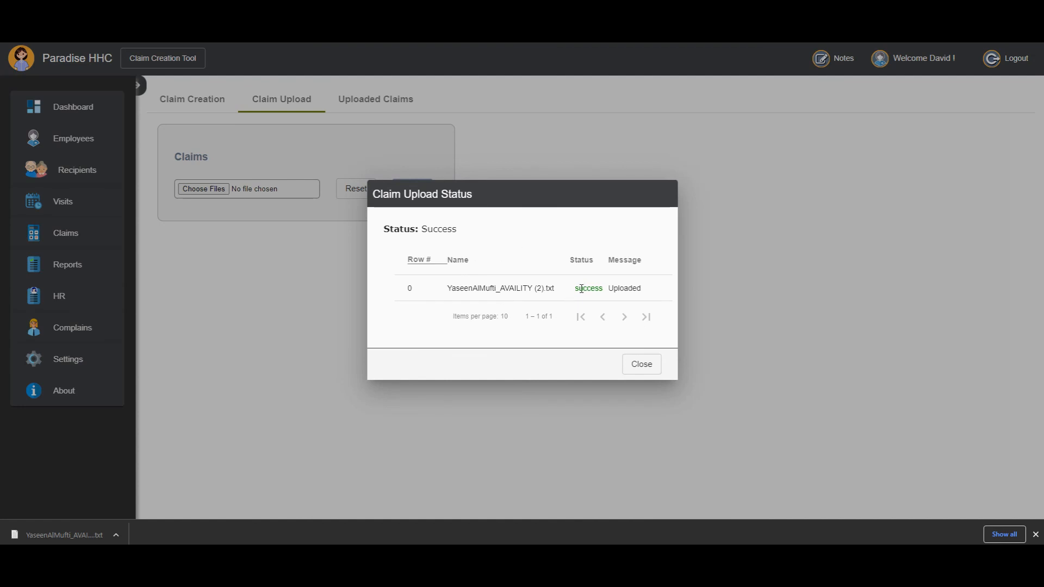
left_click_drag(581, 289, 634, 288)
left_click(635, 288)
left_click(639, 366)
left_click(367, 105)
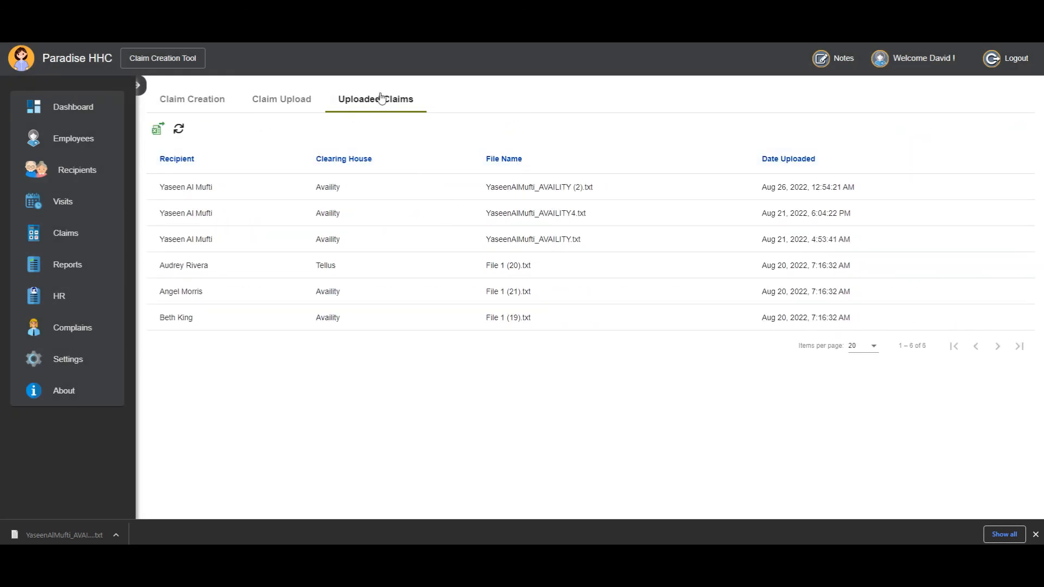